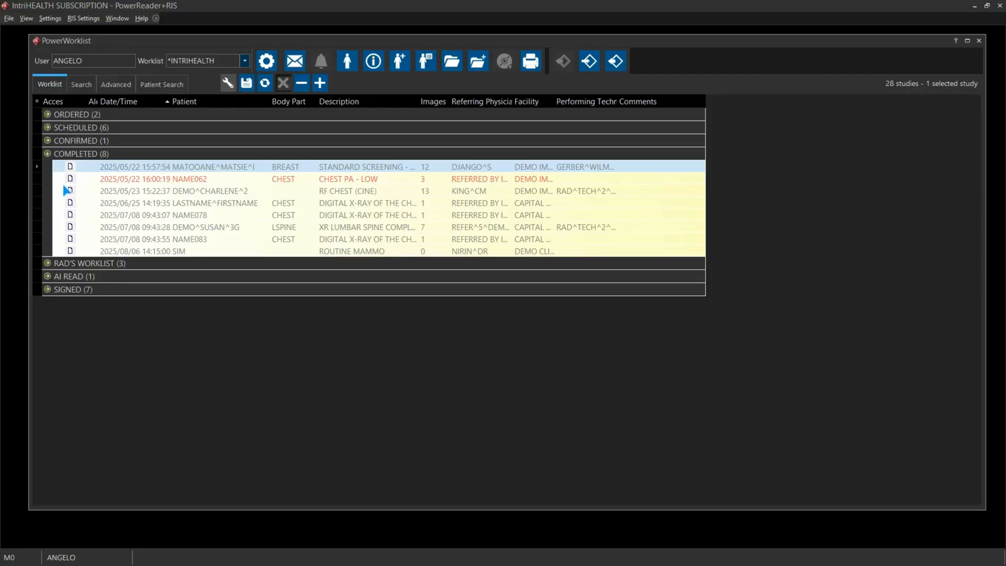
{"action": "left_click", "coordinate": [85, 19]}
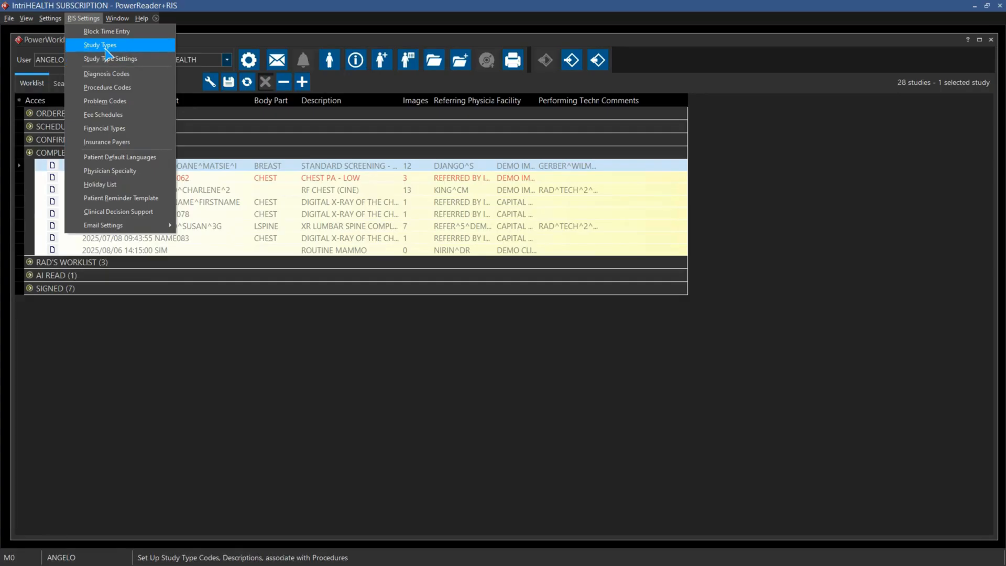
{"action": "left_click", "coordinate": [194, 42]}
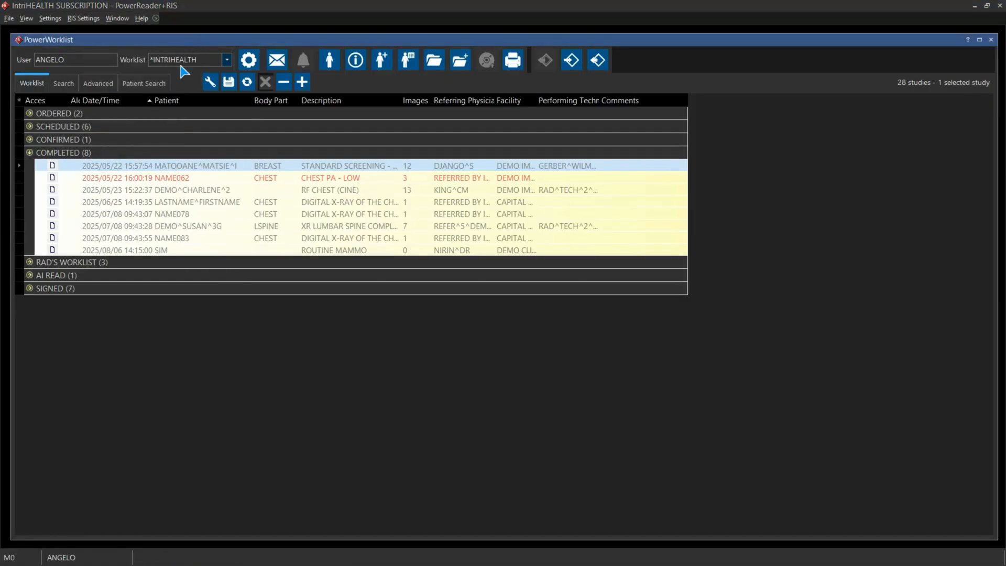
Load the *SCHEDULE worklist and expand its ORDERED studies group
{"action": "left_click", "coordinate": [227, 60]}
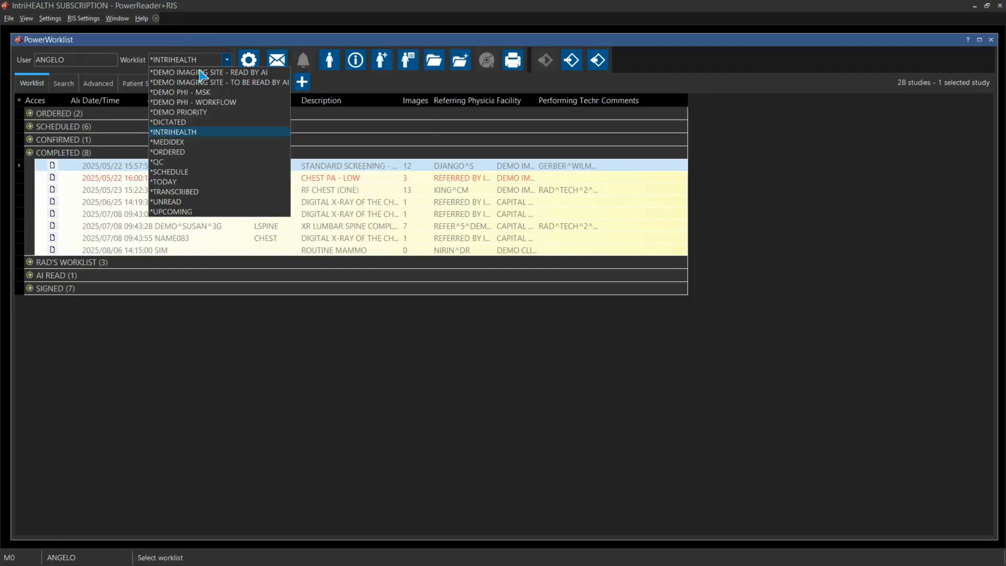
{"action": "left_click", "coordinate": [188, 171]}
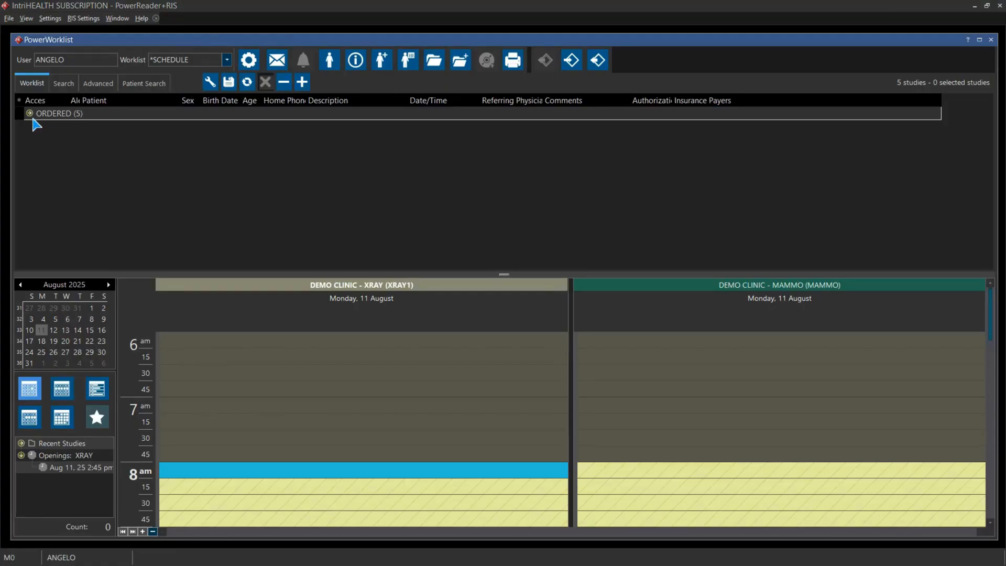
{"action": "left_click", "coordinate": [30, 114]}
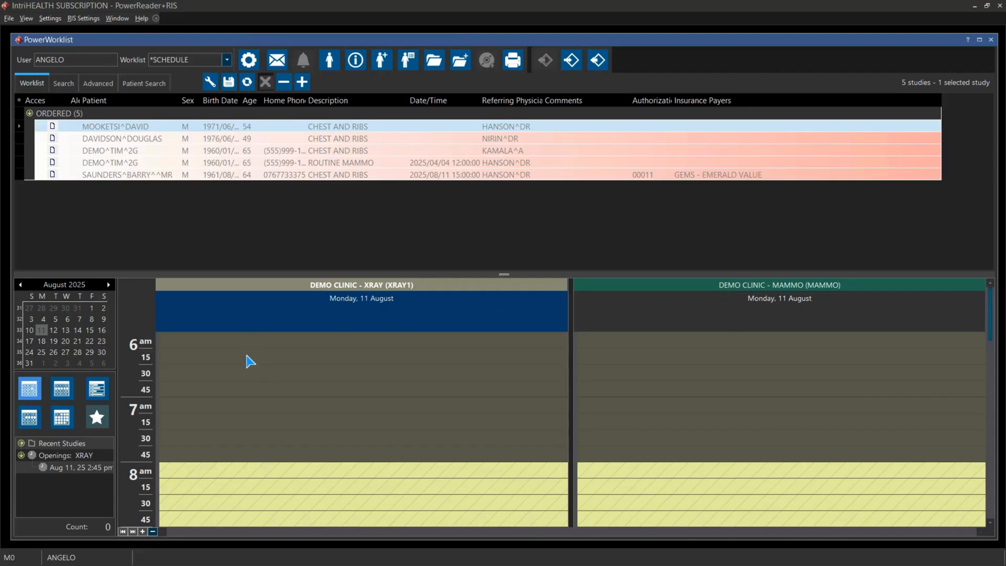
Look through the day's X-ray and mammo time slots, and view the schedules for 9 August and 22 August
{"action": "left_click", "coordinate": [253, 423]}
{"action": "scroll", "coordinate": [301, 417], "scroll_direction": "down", "scroll_amount": 9}
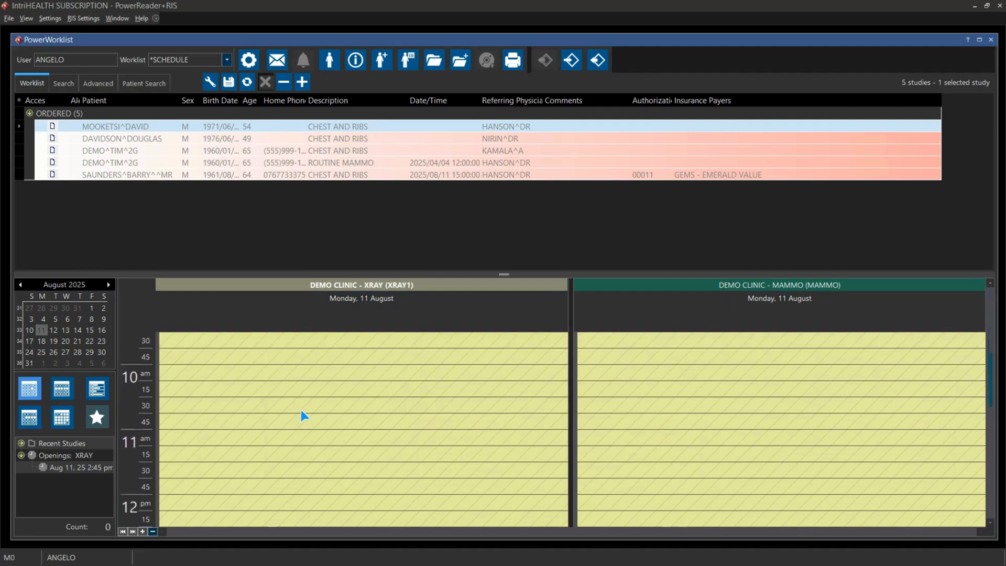
{"action": "scroll", "coordinate": [303, 416], "scroll_direction": "down", "scroll_amount": 4}
{"action": "scroll", "coordinate": [535, 416], "scroll_direction": "up", "scroll_amount": 3}
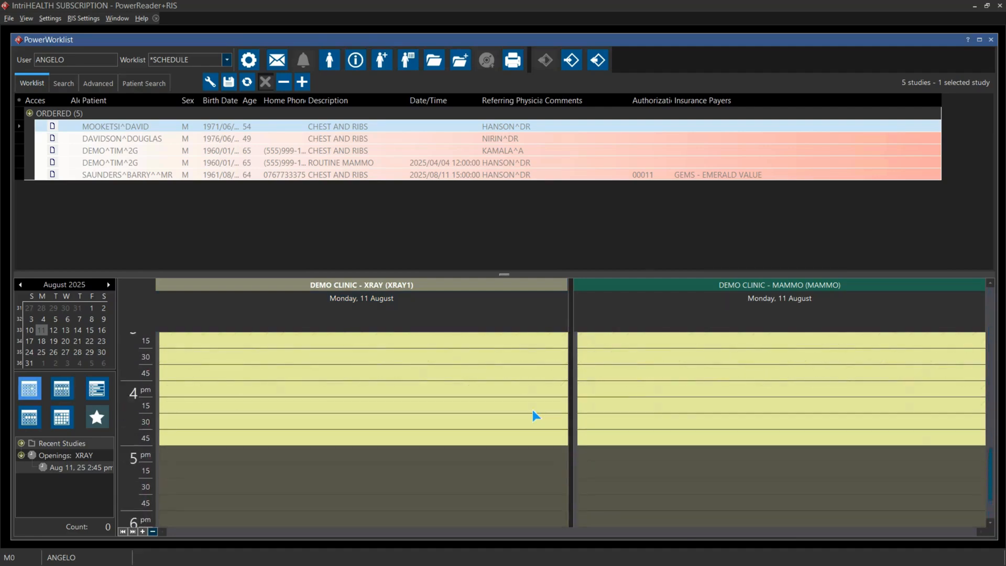
{"action": "scroll", "coordinate": [550, 414], "scroll_direction": "up", "scroll_amount": 9}
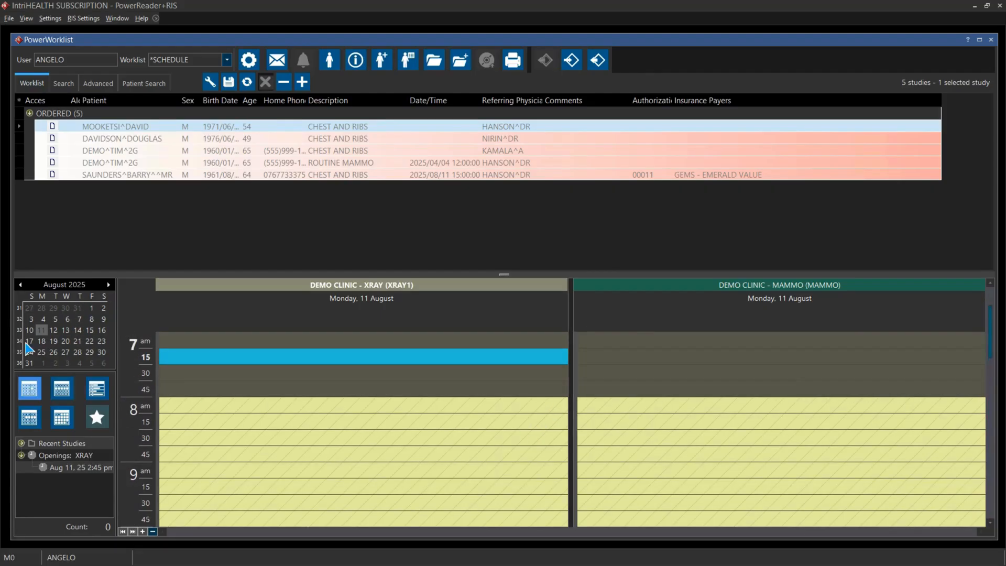
{"action": "left_click", "coordinate": [104, 318]}
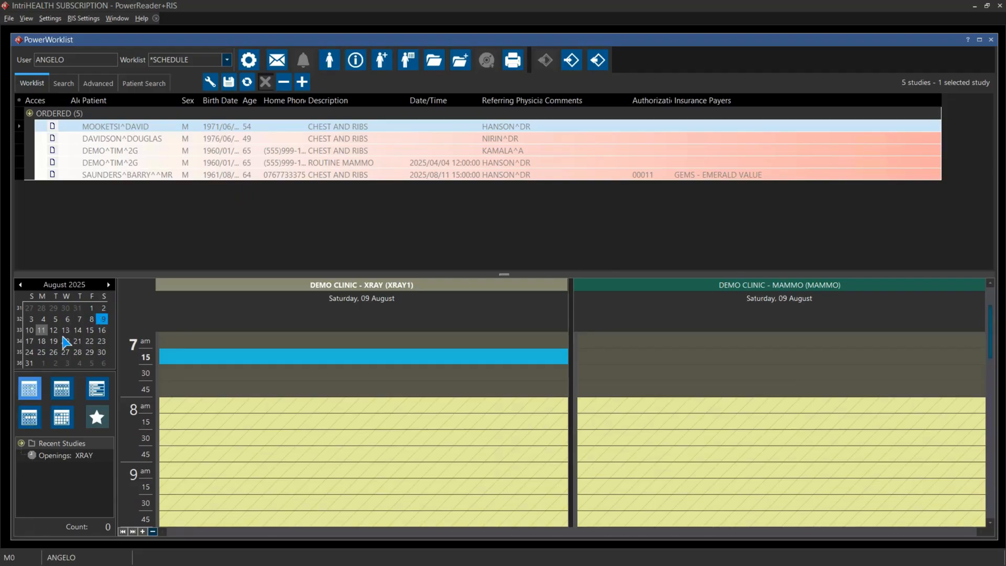
{"action": "left_click", "coordinate": [90, 340]}
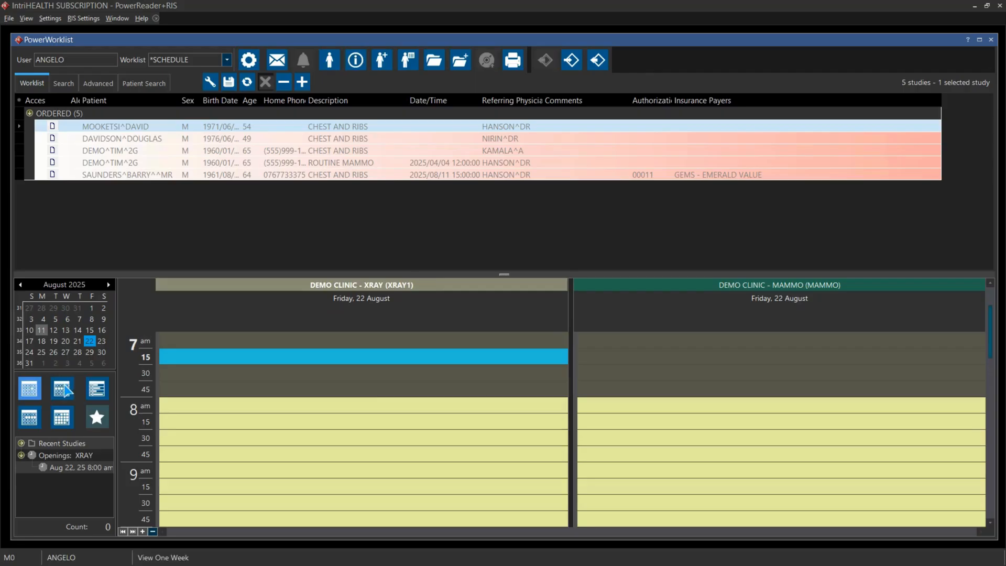
View the schedule by one week, time grid, work week and month, briefly limiting it to relevant resources
{"action": "left_click", "coordinate": [65, 389]}
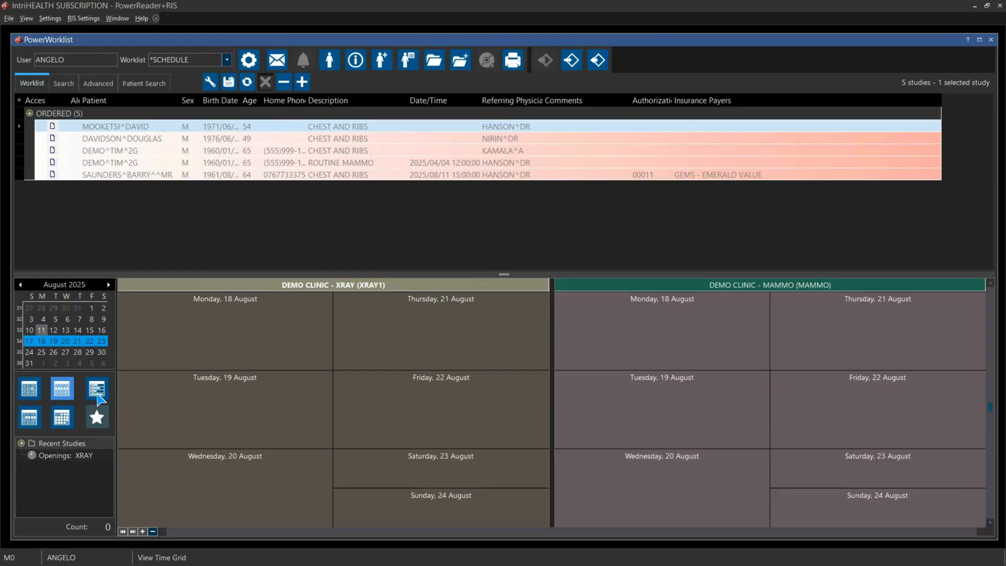
{"action": "left_click", "coordinate": [98, 392]}
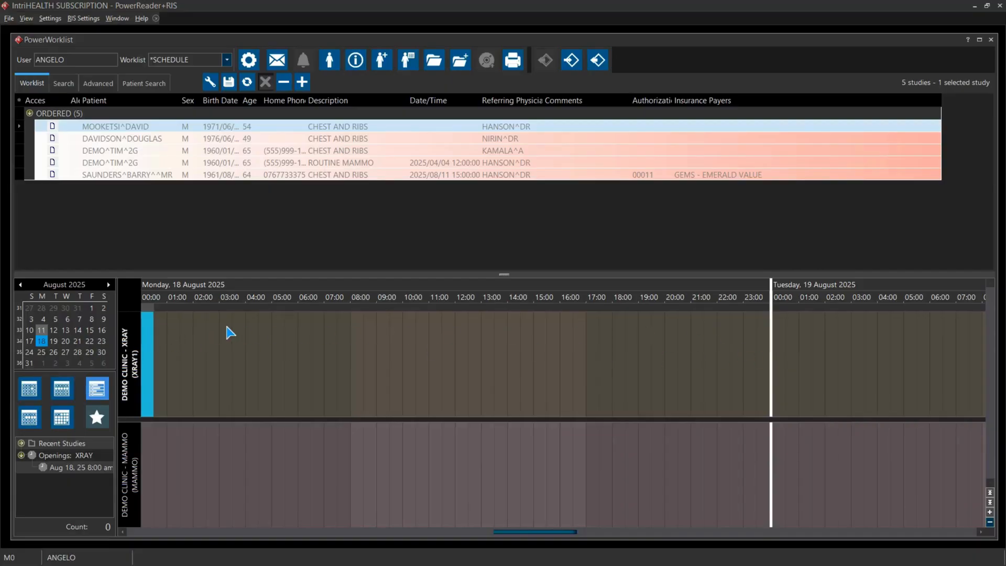
{"action": "left_click", "coordinate": [33, 420]}
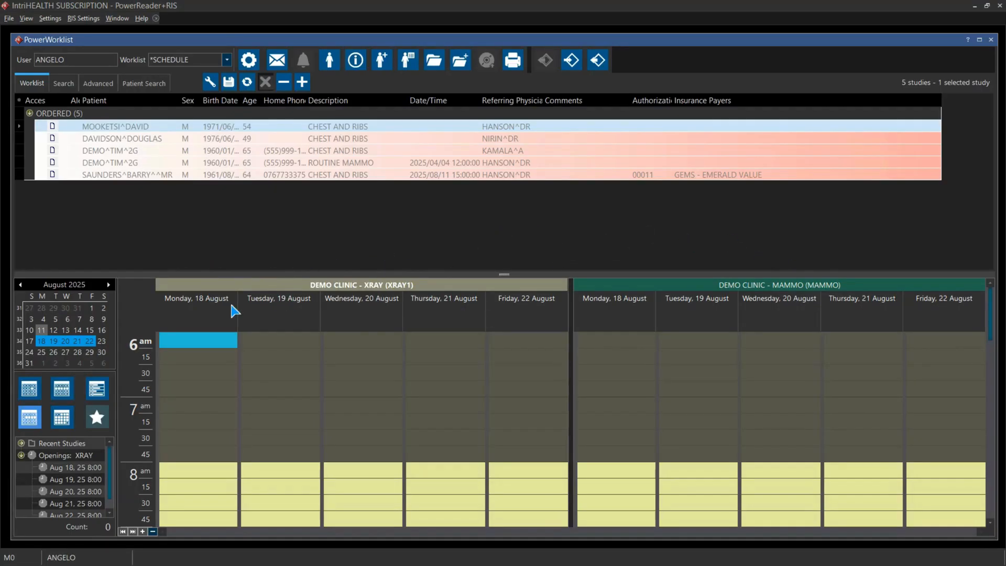
{"action": "scroll", "coordinate": [233, 318], "scroll_direction": "down", "scroll_amount": 3}
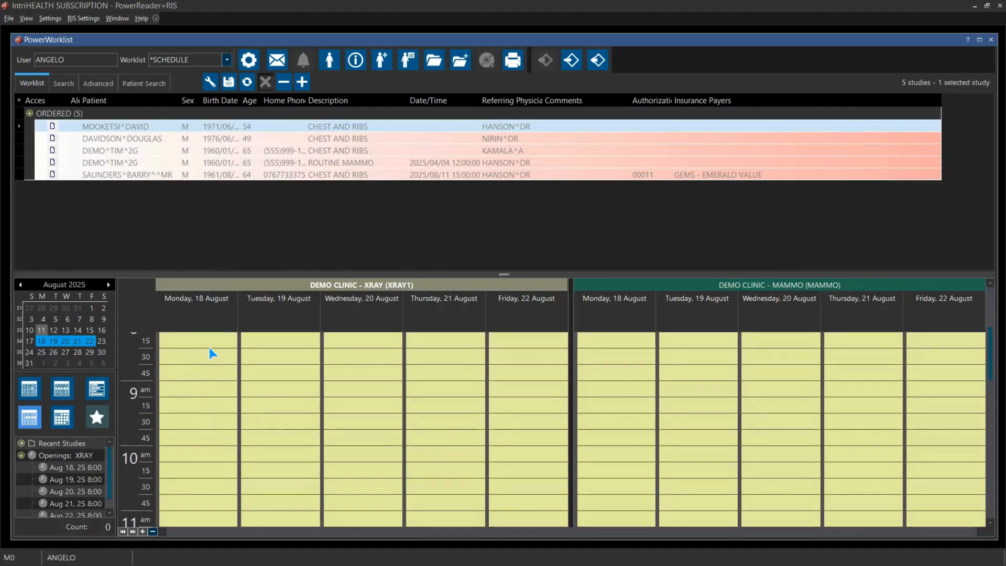
{"action": "scroll", "coordinate": [212, 354], "scroll_direction": "up", "scroll_amount": 3}
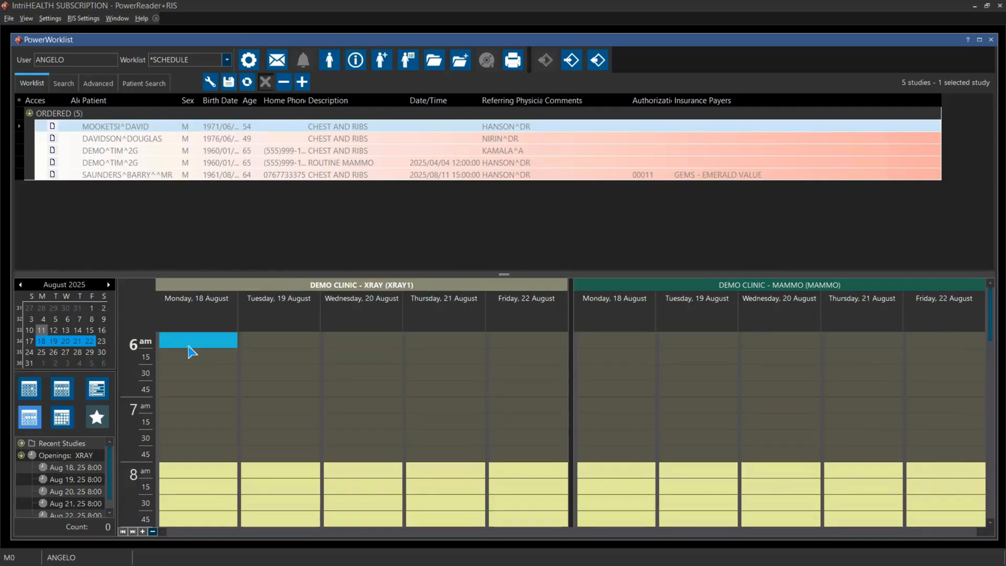
{"action": "left_click", "coordinate": [62, 418]}
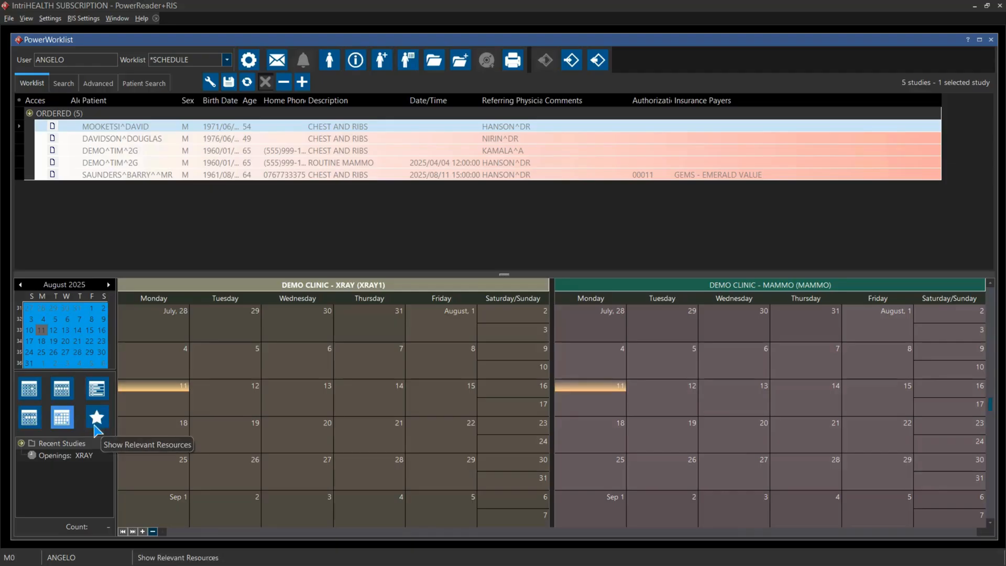
{"action": "left_click", "coordinate": [97, 419]}
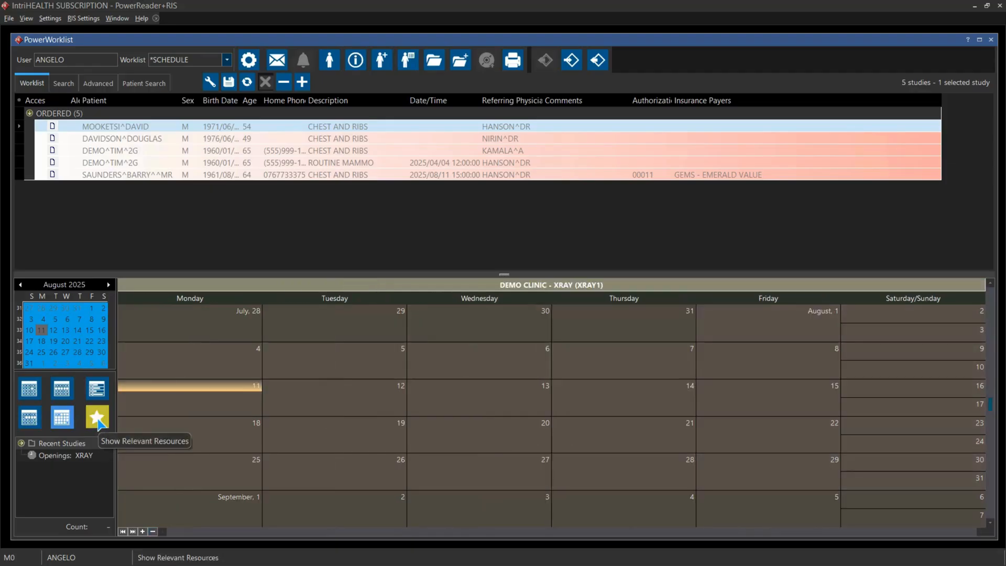
{"action": "left_click", "coordinate": [98, 419]}
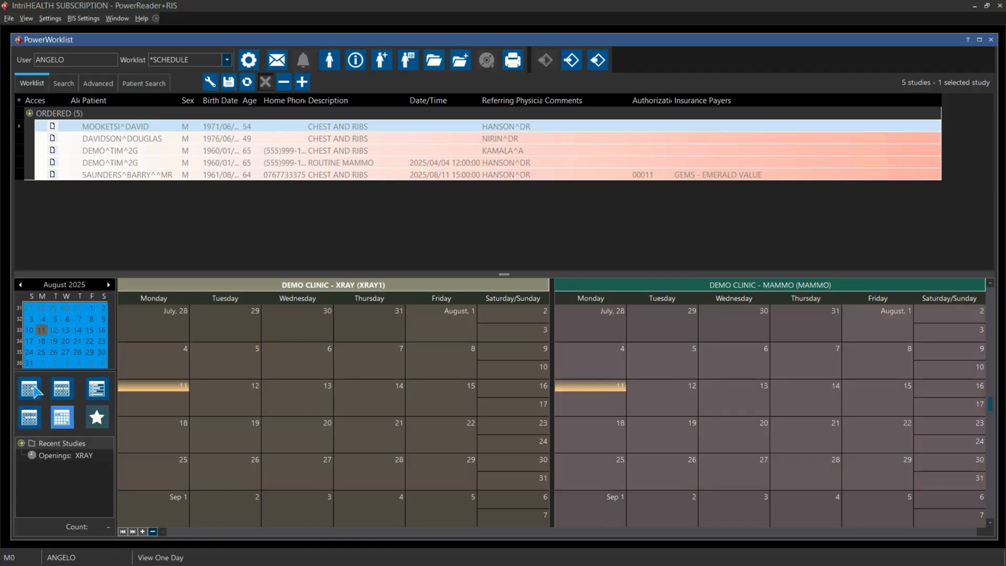
Switch the schedule to the one-day view and look over its date, resource layout and time scale options
{"action": "left_click", "coordinate": [34, 391]}
{"action": "right_click", "coordinate": [429, 299]}
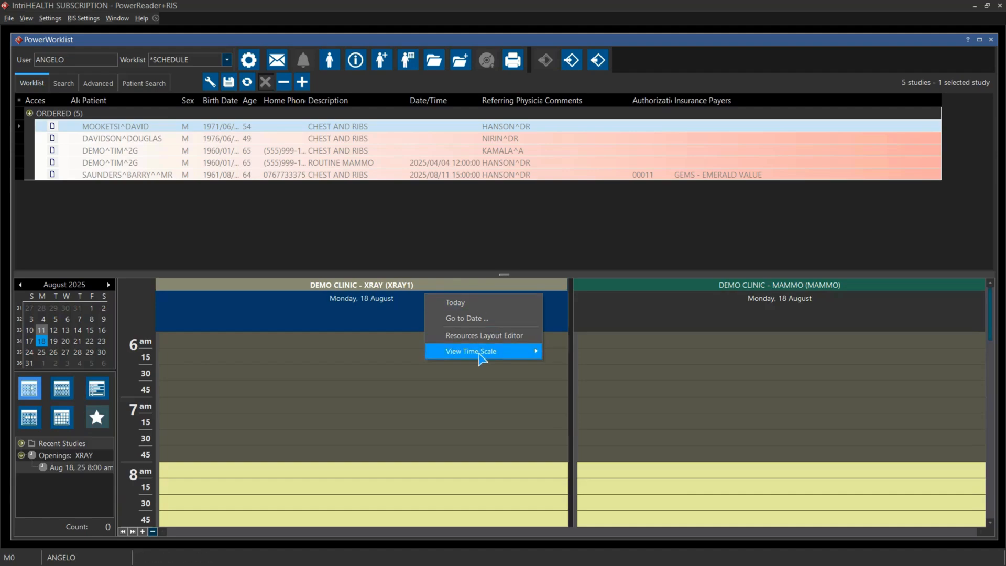
{"action": "mouse_move", "coordinate": [484, 353]}
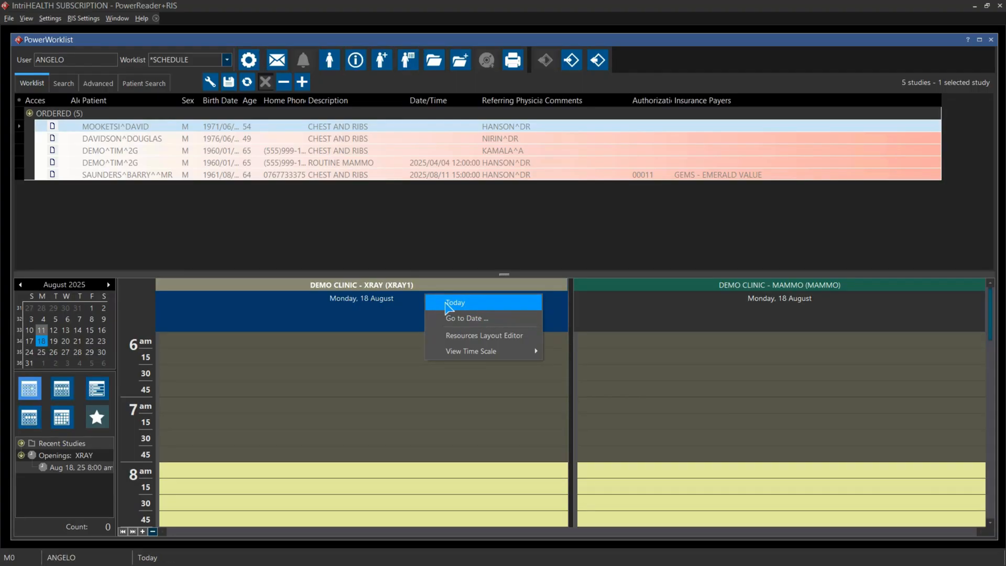
{"action": "left_click", "coordinate": [445, 304]}
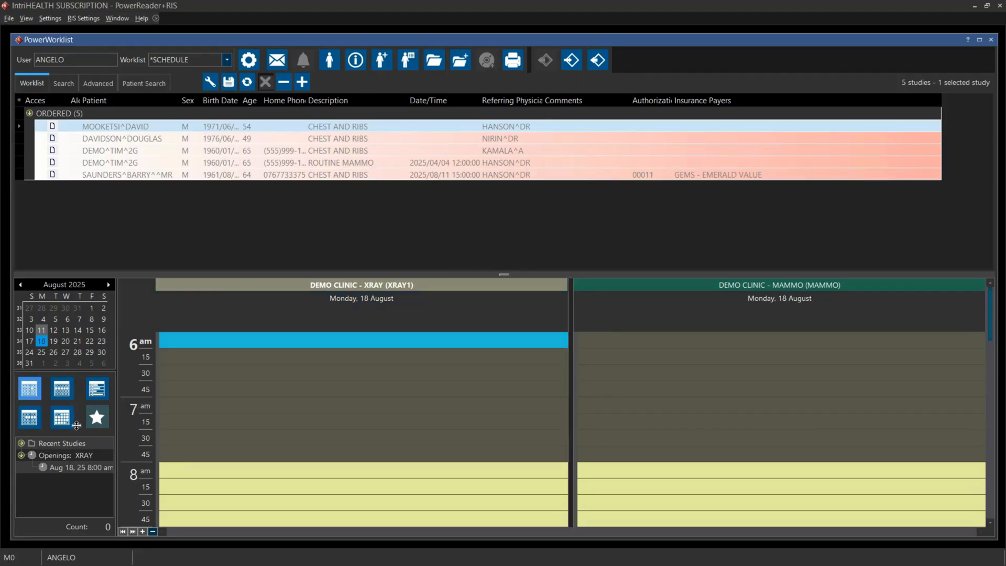
Enlarge the date calendar to include September 2025, and shrink it back to a single month
{"action": "left_click_drag", "start_coordinate": [78, 464], "coordinate": [79, 480]}
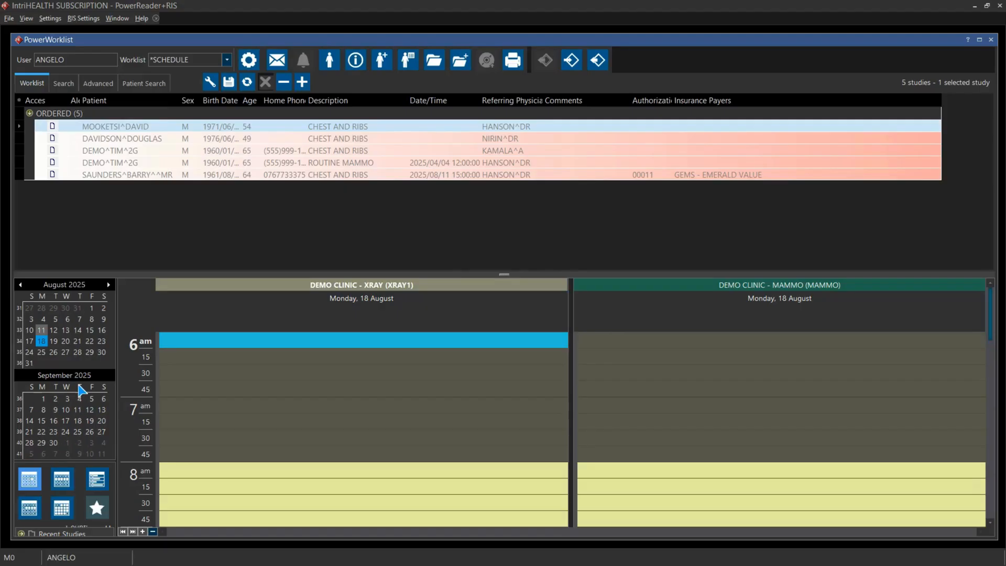
{"action": "left_click_drag", "start_coordinate": [79, 463], "coordinate": [87, 373]}
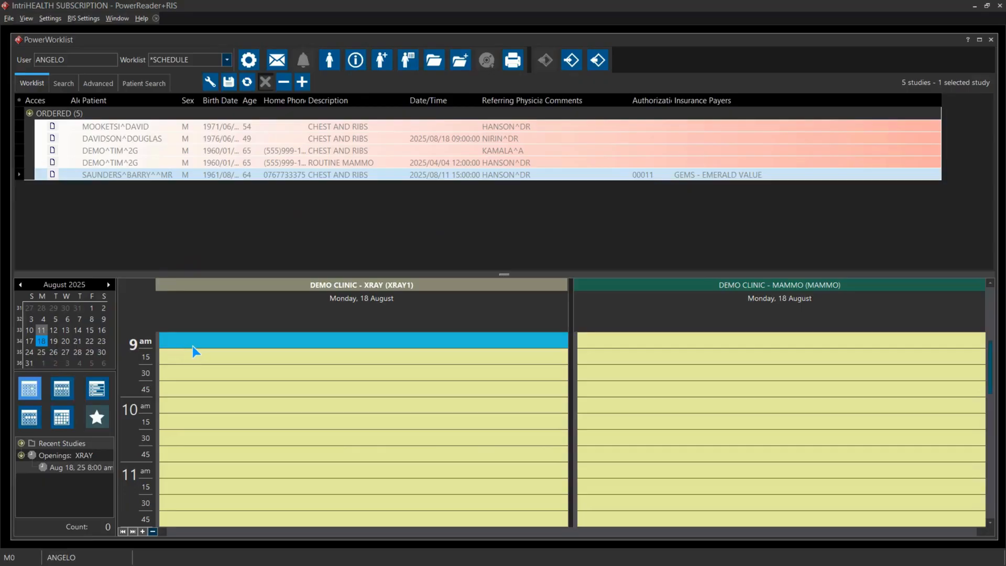
Schedule the first ordered CHEST AND RIBS study on the DEMO CLINIC XRAY resource for Wednesday, 13 August at 1 pm
{"action": "left_click", "coordinate": [66, 341]}
{"action": "left_click", "coordinate": [66, 330]}
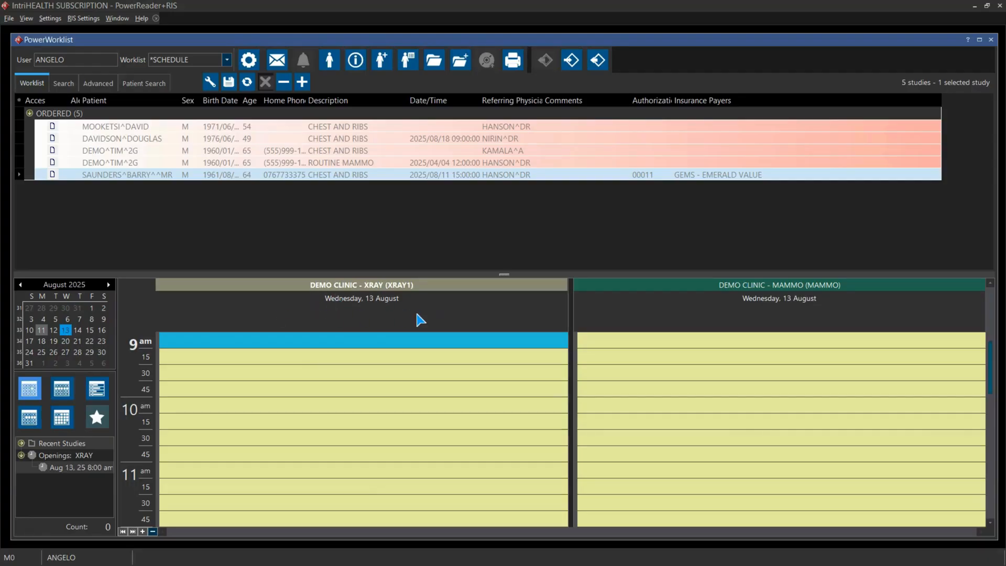
{"action": "scroll", "coordinate": [378, 395], "scroll_direction": "down", "scroll_amount": 4}
{"action": "scroll", "coordinate": [179, 363], "scroll_direction": "down", "scroll_amount": 1}
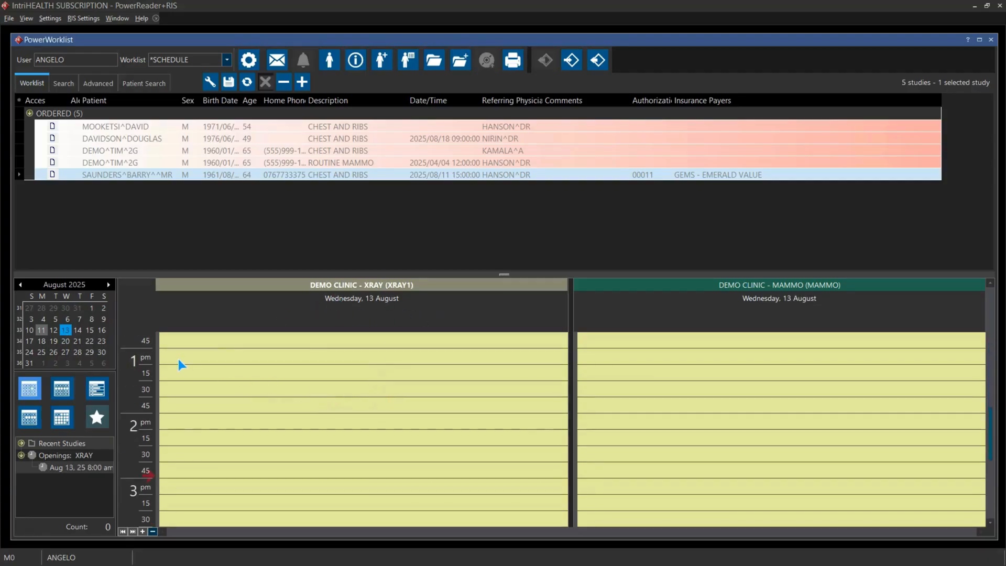
{"action": "left_click", "coordinate": [180, 356]}
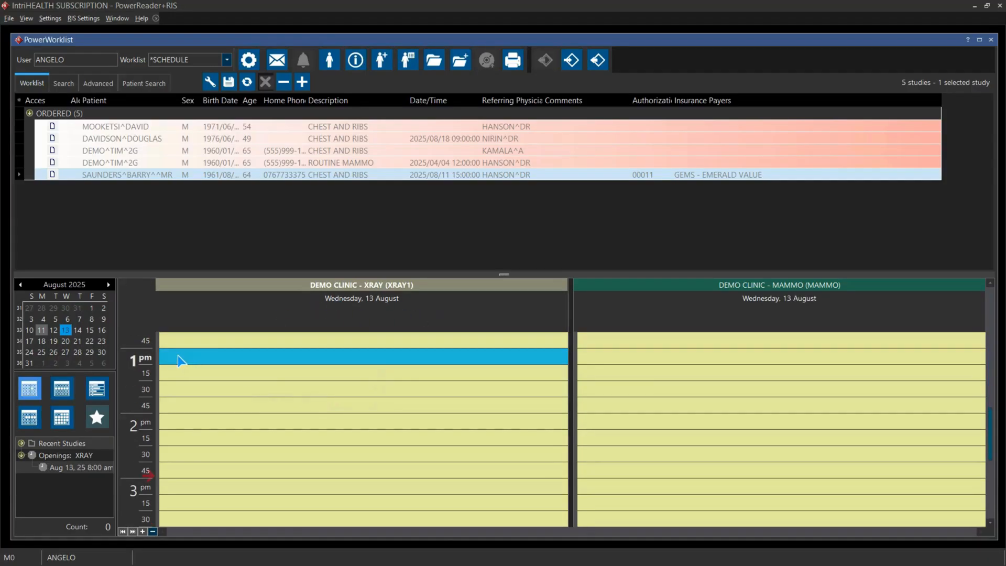
{"action": "left_click", "coordinate": [350, 128]}
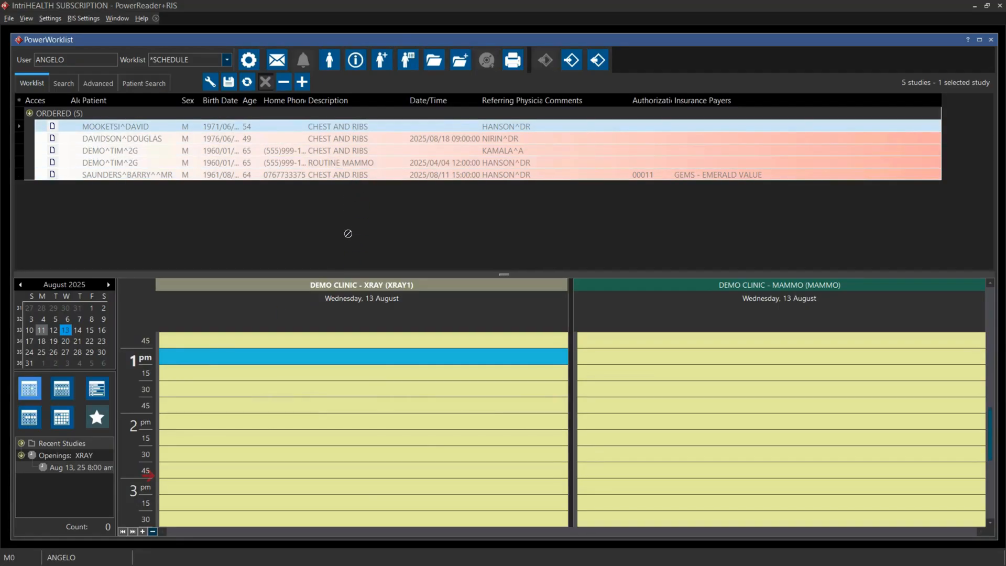
{"action": "double_click", "coordinate": [346, 361]}
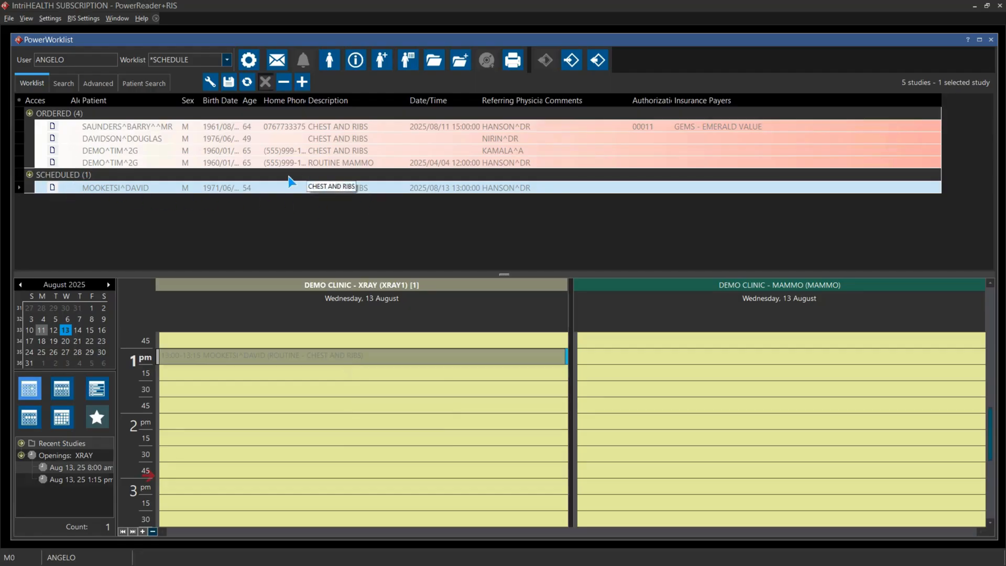
Show the work week and move the scheduled CHEST AND RIBS appointment to Thursday, 14 August at 1 pm
{"action": "mouse_move", "coordinate": [211, 370]}
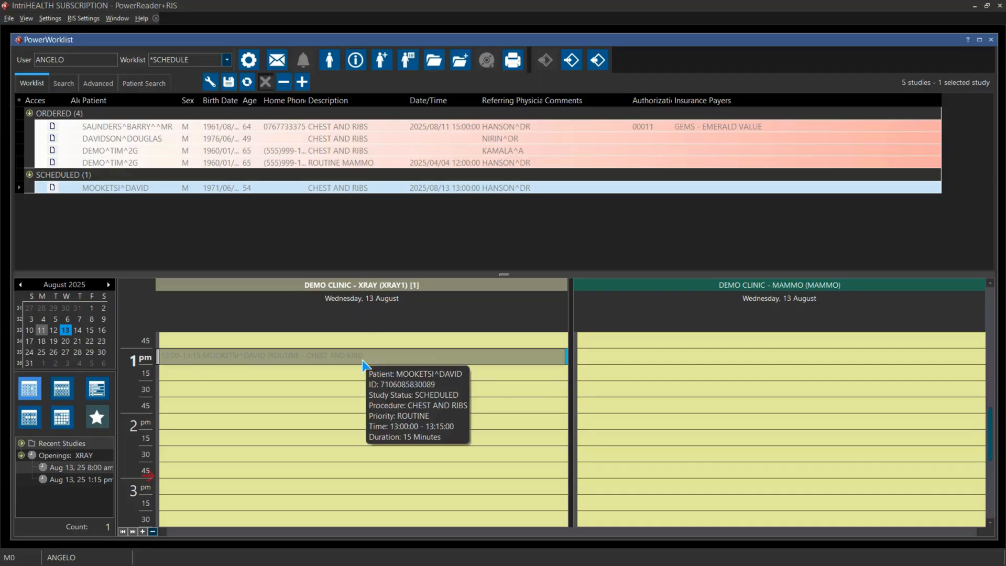
{"action": "mouse_move", "coordinate": [367, 360]}
{"action": "left_mouse_down"}
{"action": "mouse_move", "coordinate": [353, 409]}
{"action": "mouse_move", "coordinate": [364, 461]}
{"action": "mouse_move", "coordinate": [352, 364]}
{"action": "left_mouse_up"}
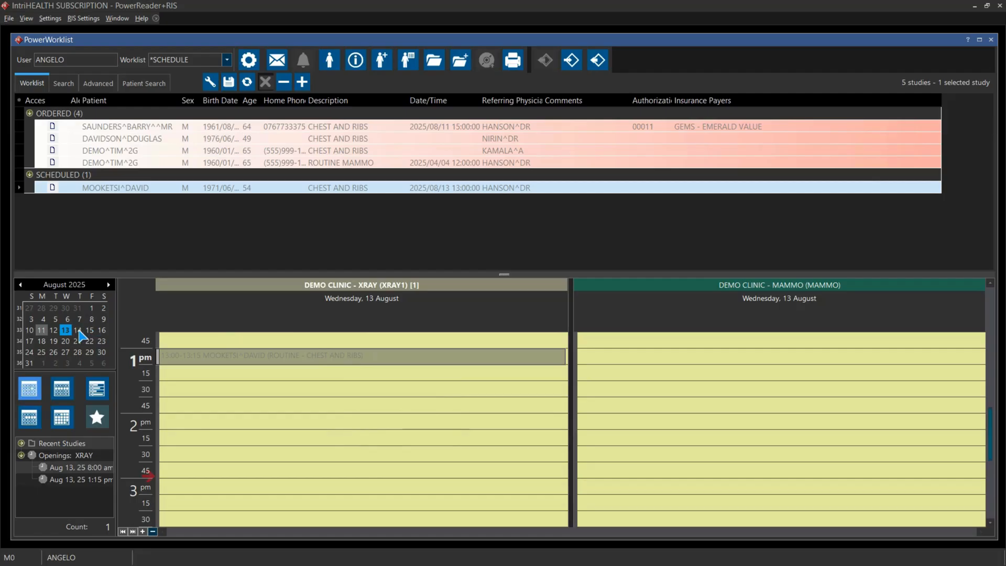
{"action": "left_click", "coordinate": [29, 417]}
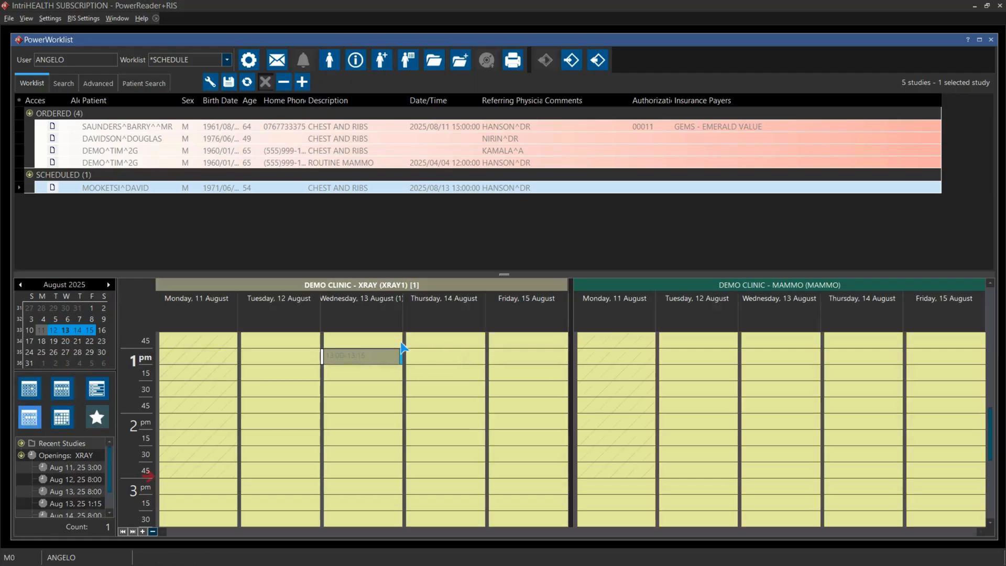
{"action": "left_click_drag", "start_coordinate": [368, 359], "coordinate": [439, 360]}
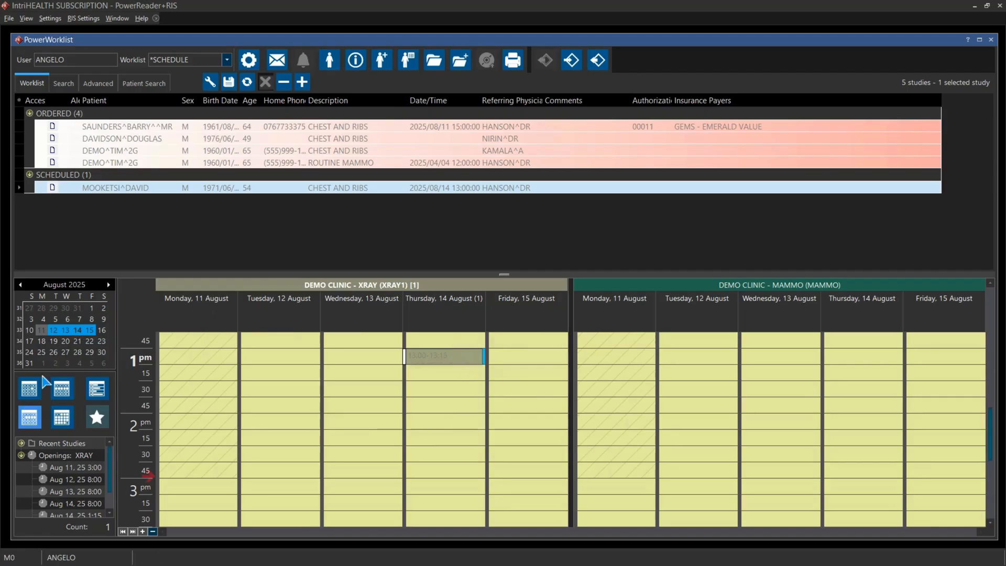
Display 14 and 21 August side by side and move the CHEST AND RIBS appointment to 21 August at 1 pm
{"action": "left_click", "coordinate": [33, 387]}
{"action": "left_click", "coordinate": [77, 331]}
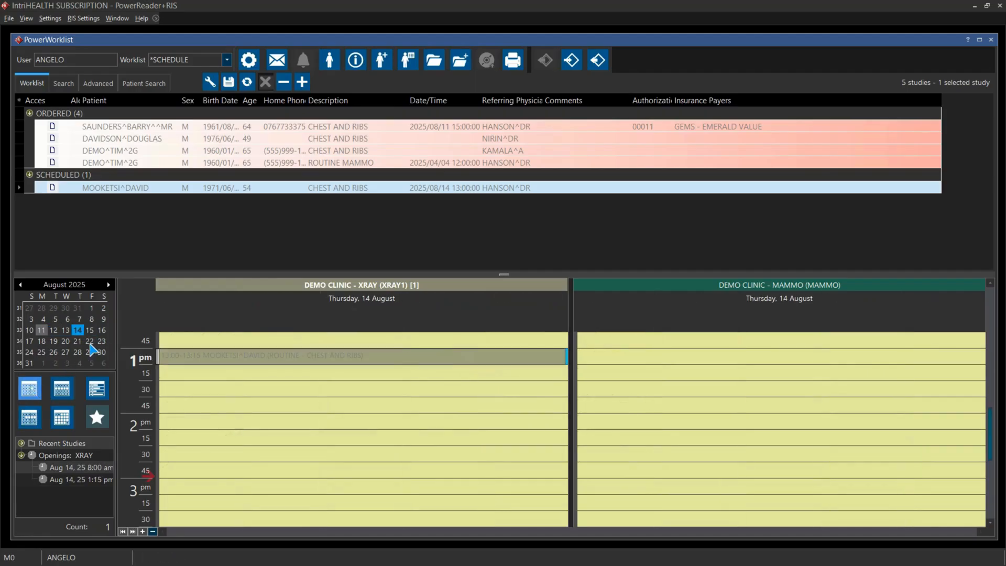
{"action": "left_click", "coordinate": [78, 342], "text": "ctrl"}
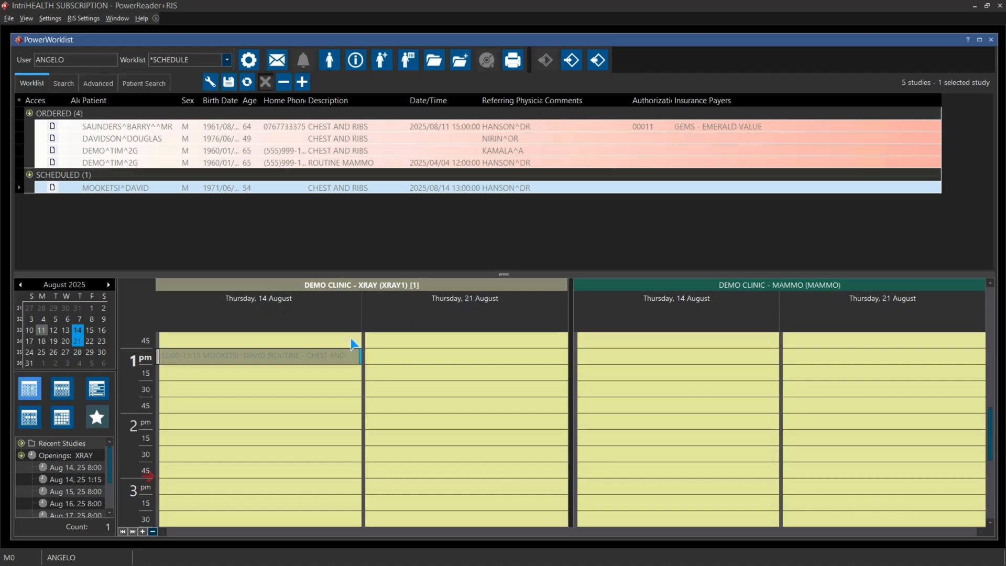
{"action": "left_click", "coordinate": [237, 357]}
{"action": "left_click_drag", "start_coordinate": [237, 357], "coordinate": [427, 362]}
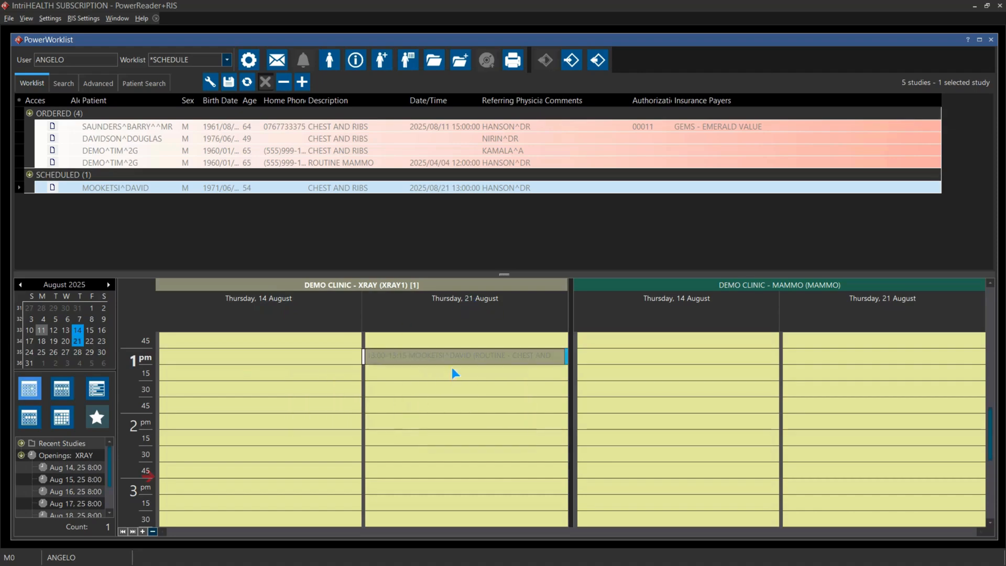
Move the CHEST AND RIBS appointment back to 14 August at 1 pm, and return it from the schedule to the ordered studies
{"action": "left_click_drag", "start_coordinate": [350, 360], "coordinate": [307, 362]}
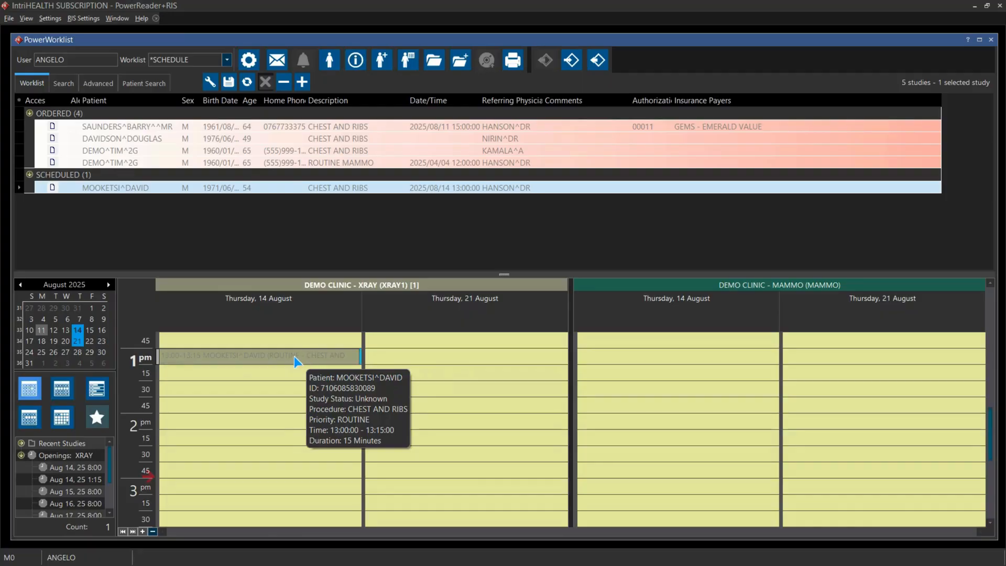
{"action": "right_click", "coordinate": [295, 358]}
{"action": "left_click", "coordinate": [348, 414]}
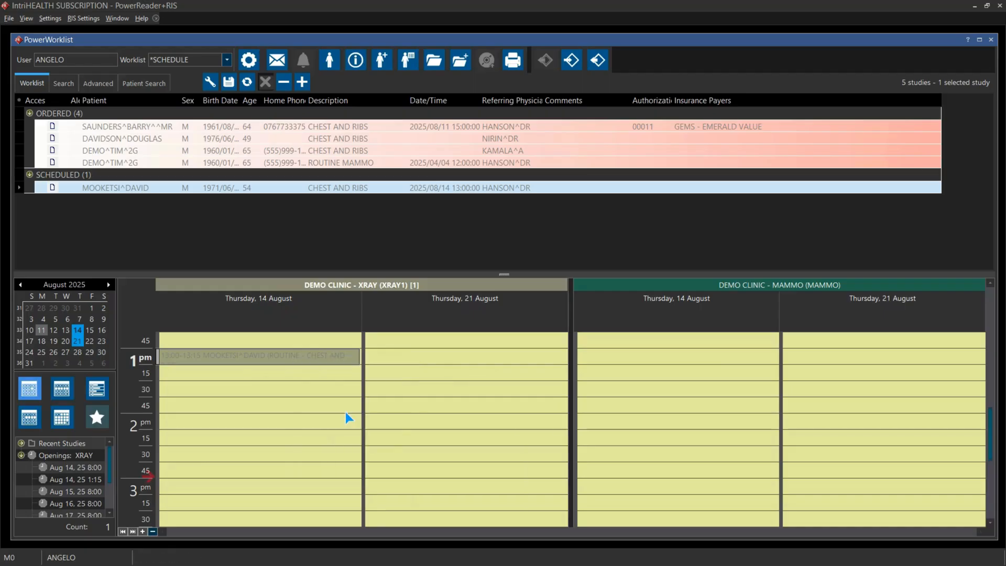
{"action": "left_click", "coordinate": [560, 345]}
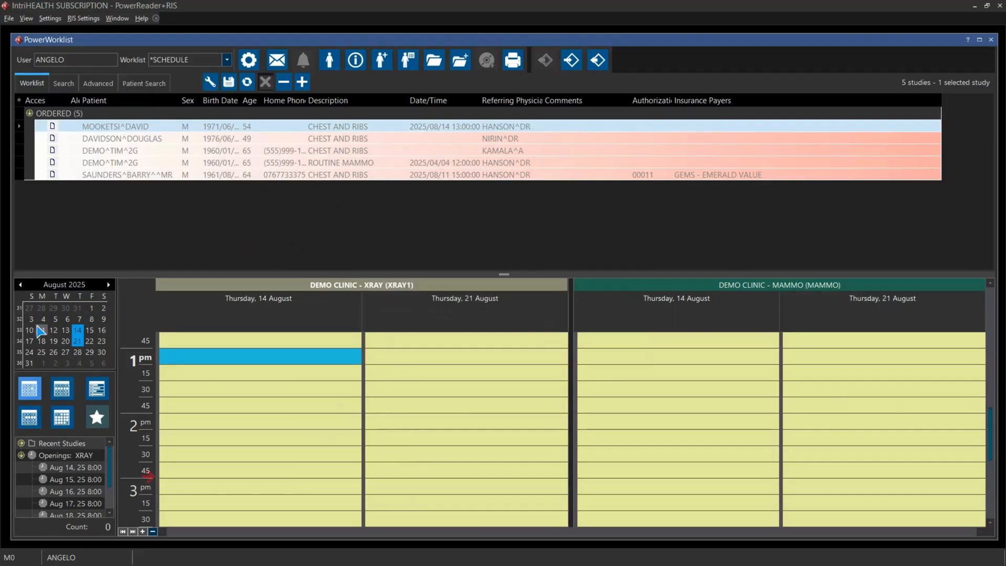
Schedule the first ordered CHEST AND RIBS study on the DEMO CLINIC XRAY resource for Monday, 11 August at 4 pm
{"action": "left_click", "coordinate": [42, 330]}
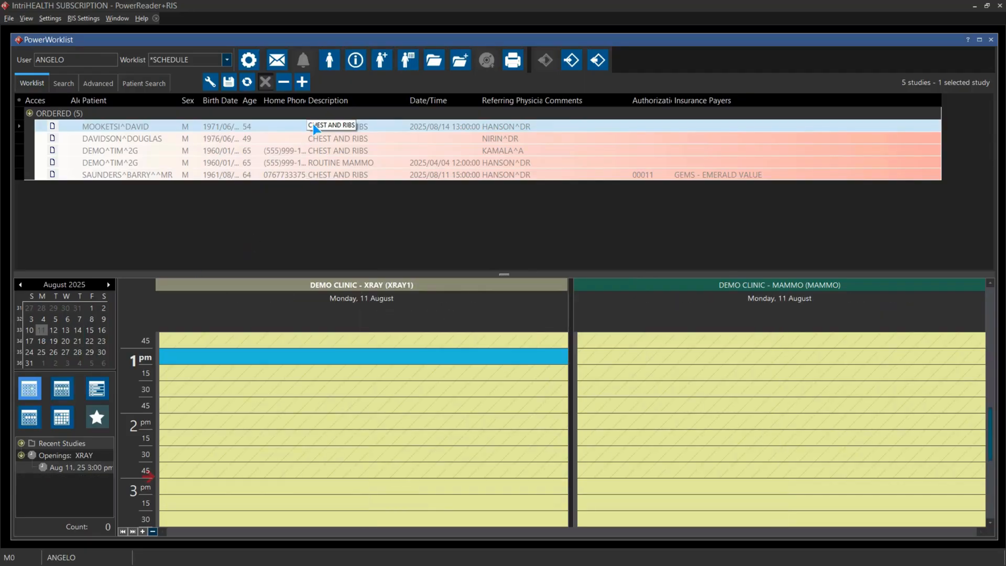
{"action": "scroll", "coordinate": [314, 457], "scroll_direction": "down", "scroll_amount": 5}
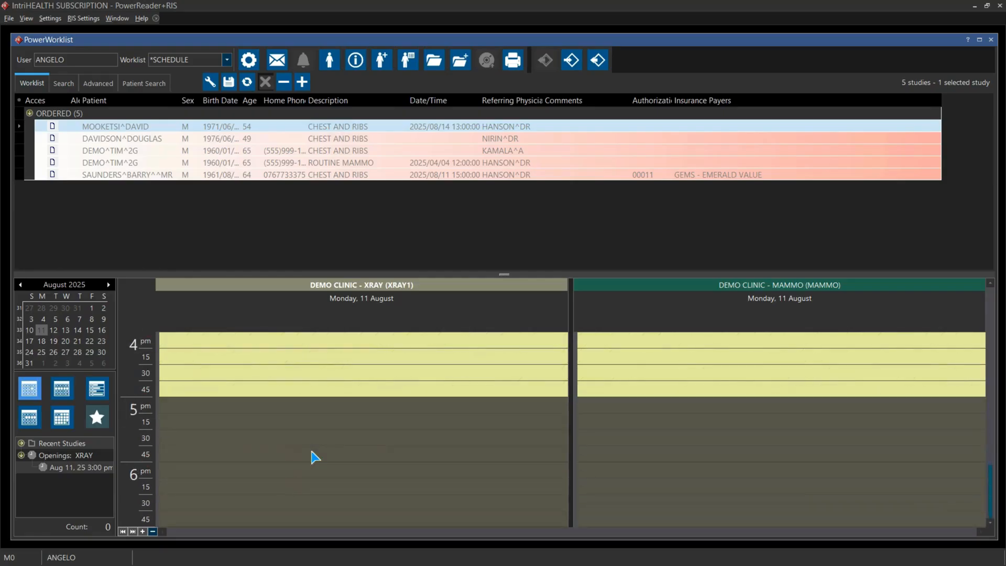
{"action": "scroll", "coordinate": [315, 458], "scroll_direction": "up", "scroll_amount": 2}
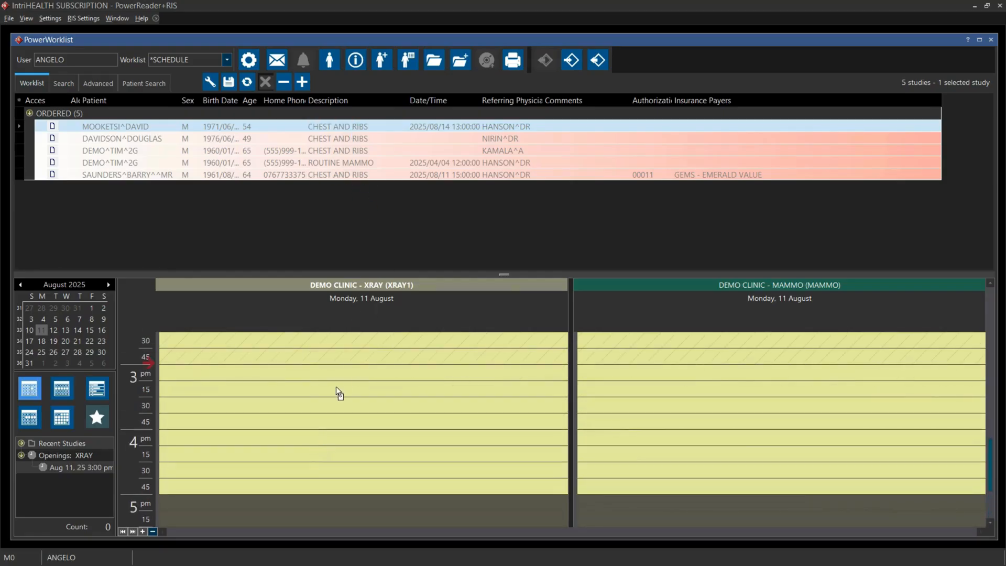
{"action": "left_click_drag", "start_coordinate": [338, 393], "coordinate": [313, 443]}
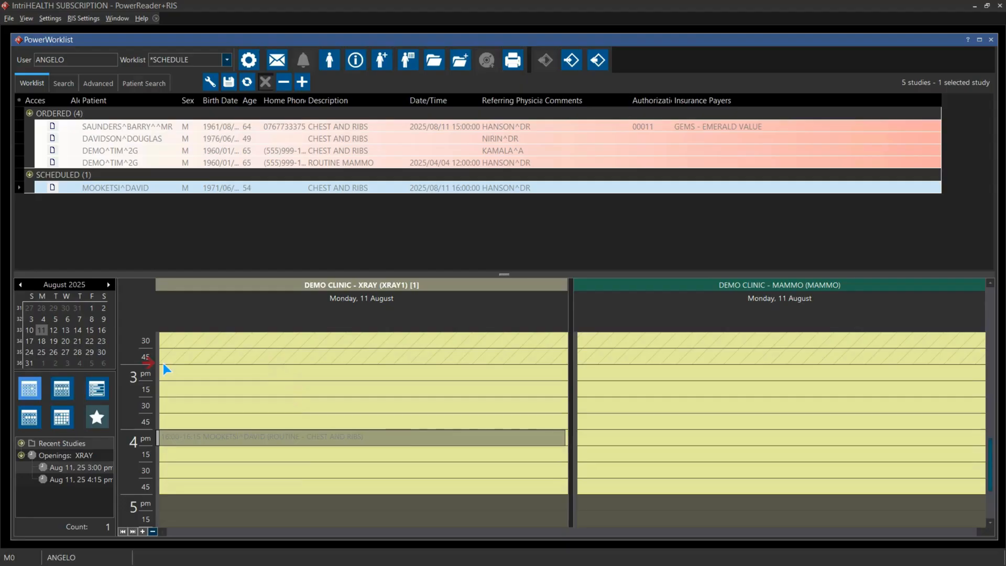
Set the status of the 4 pm CHEST AND RIBS appointment to Confirmed, and advance it to Arrived
{"action": "mouse_move", "coordinate": [278, 444]}
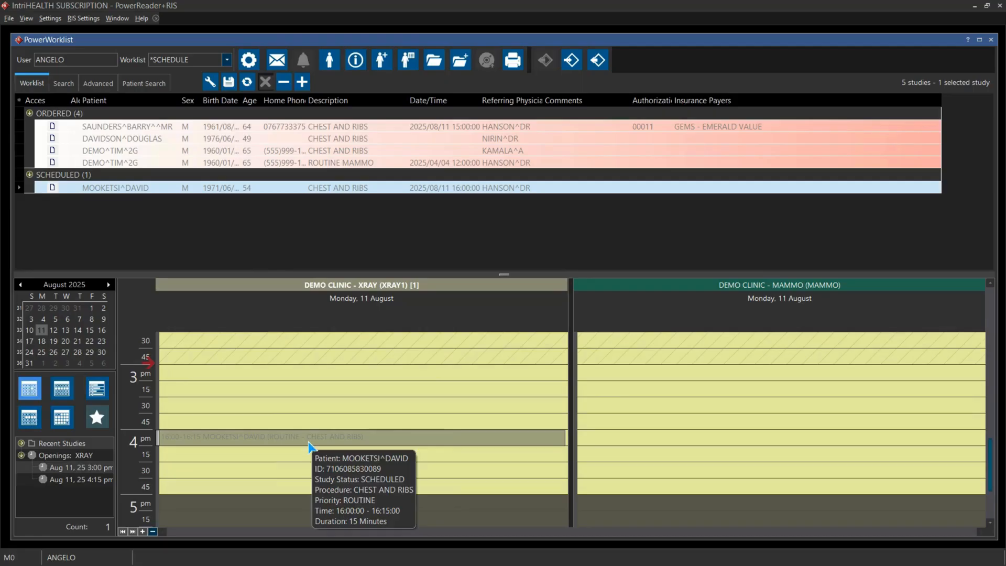
{"action": "right_click", "coordinate": [310, 443]}
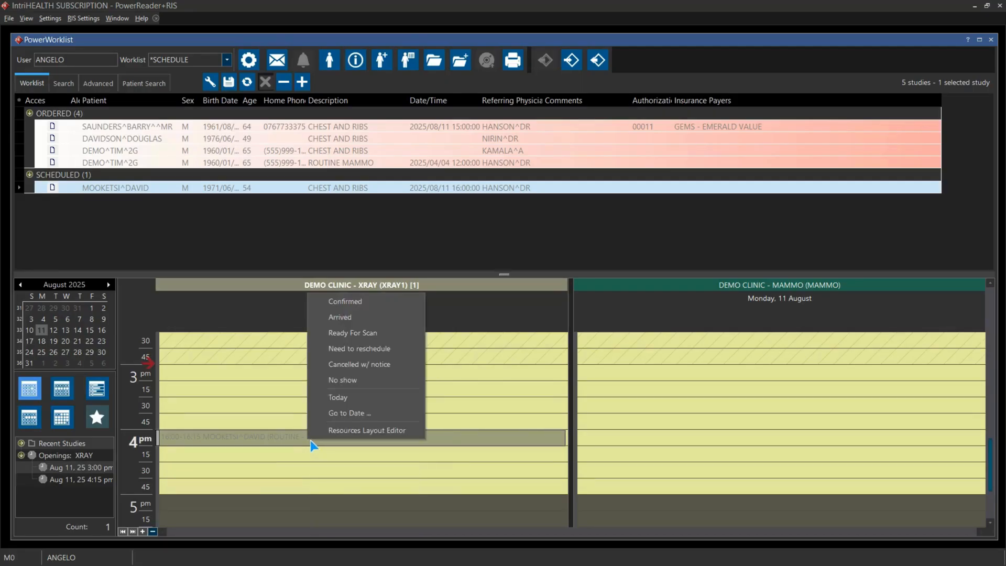
{"action": "left_click", "coordinate": [350, 302]}
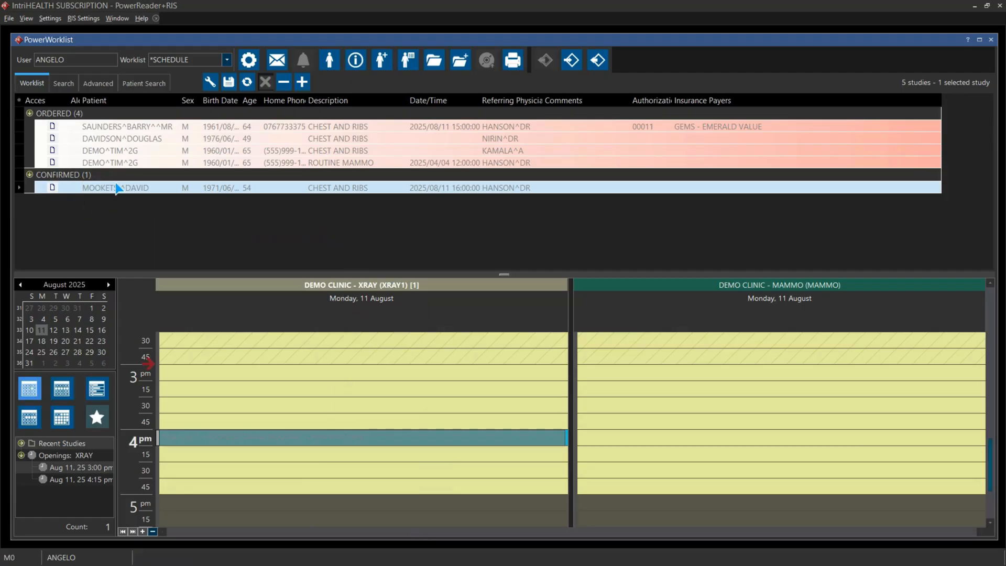
{"action": "right_click", "coordinate": [316, 438]}
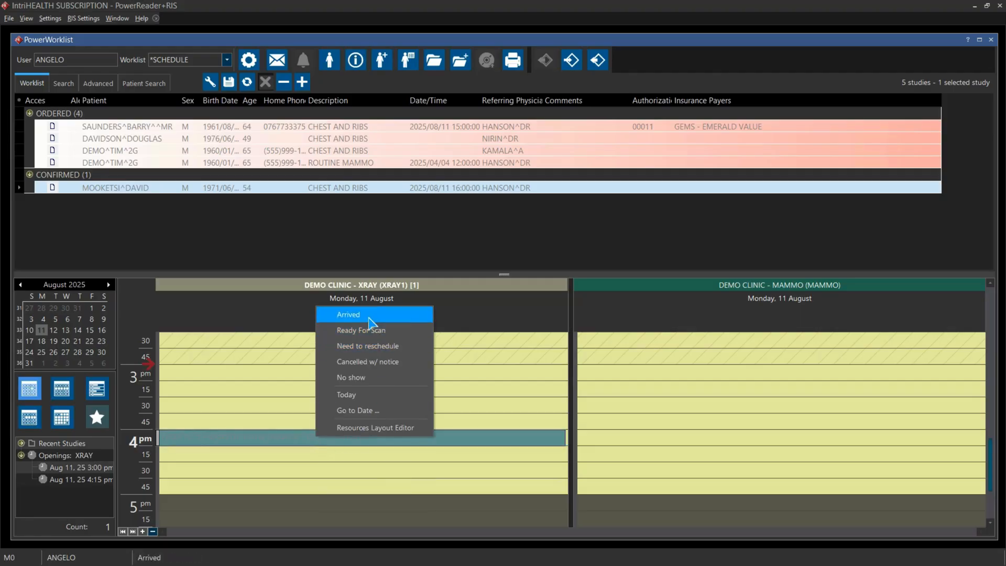
{"action": "left_click", "coordinate": [370, 314]}
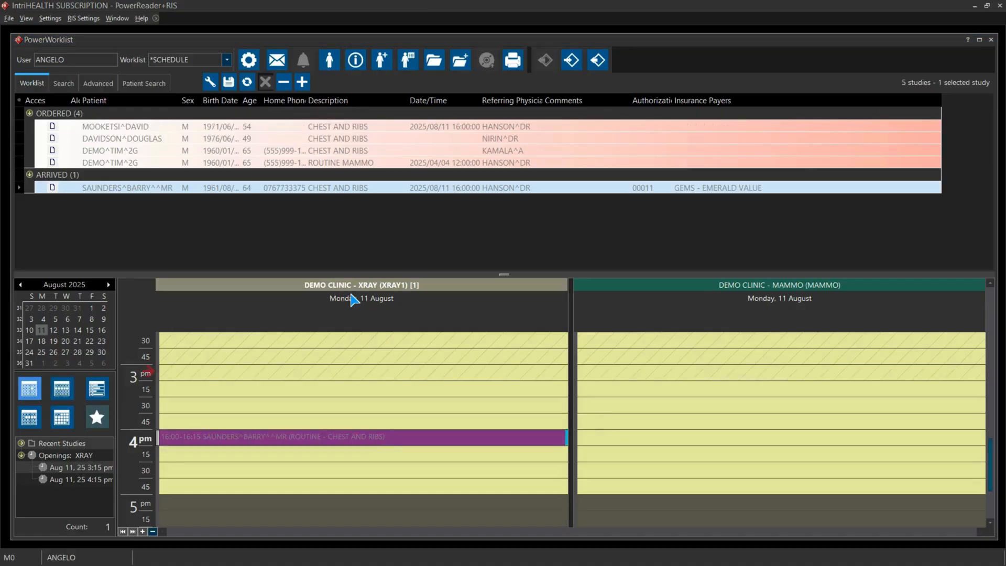
Examine the status options offered for the arrived 4 pm appointment, and dismiss them
{"action": "right_click", "coordinate": [356, 436]}
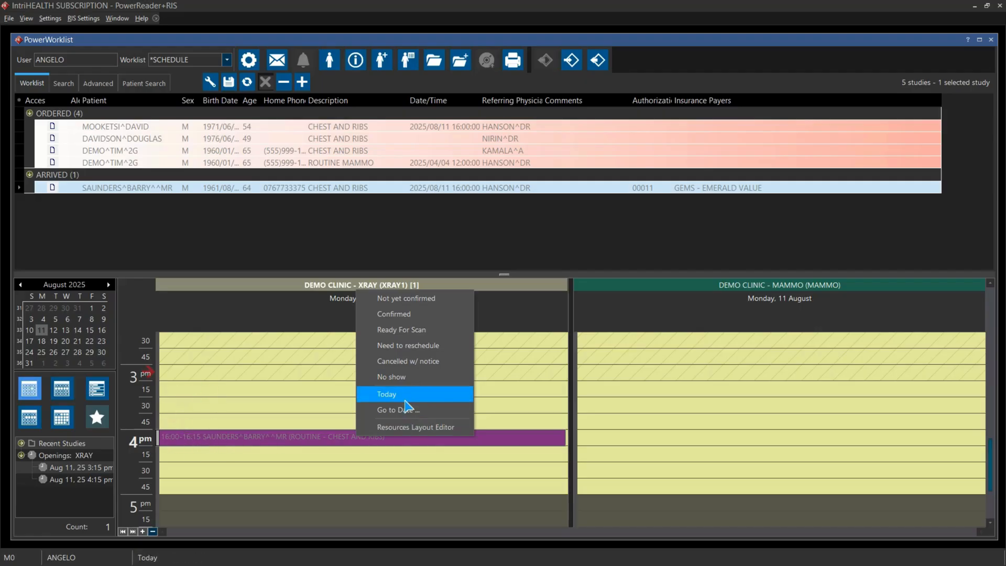
{"action": "right_click", "coordinate": [396, 441]}
{"action": "left_click", "coordinate": [401, 233]}
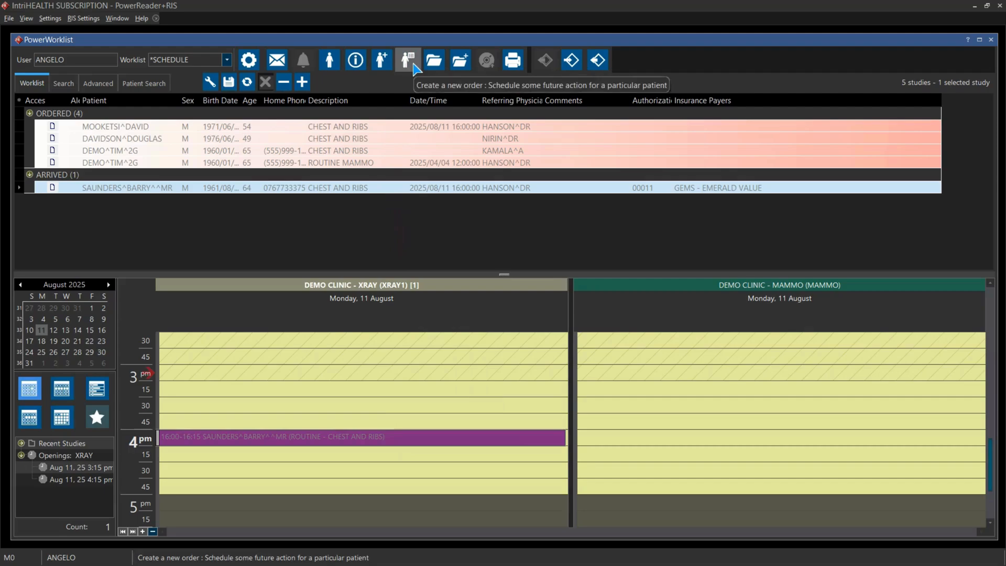
Start a new ROUTINE order in a maximized window for the existing patient, with DEMO IMAGING SITE as the imaging facility
{"action": "left_click", "coordinate": [413, 65]}
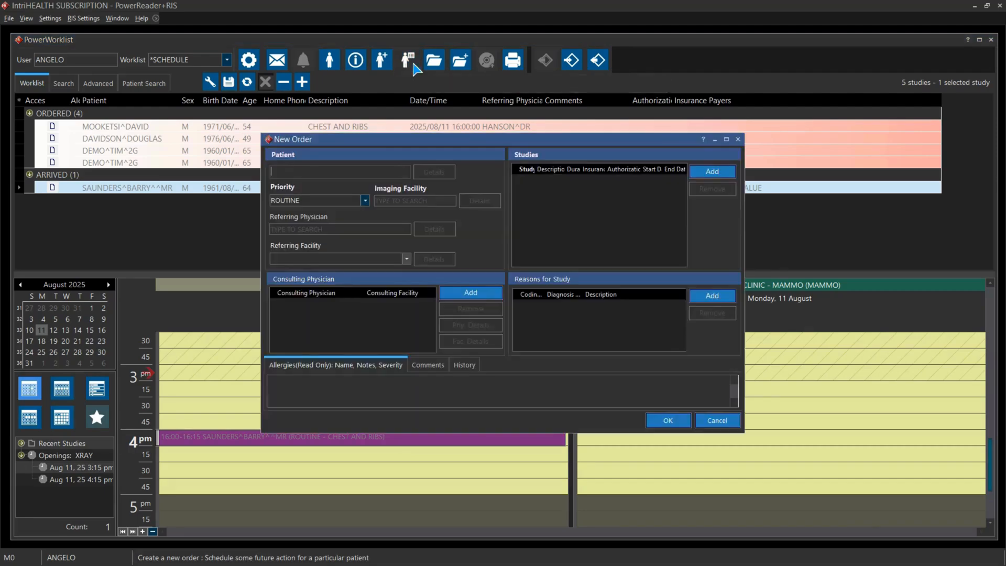
{"action": "left_click", "coordinate": [727, 139]}
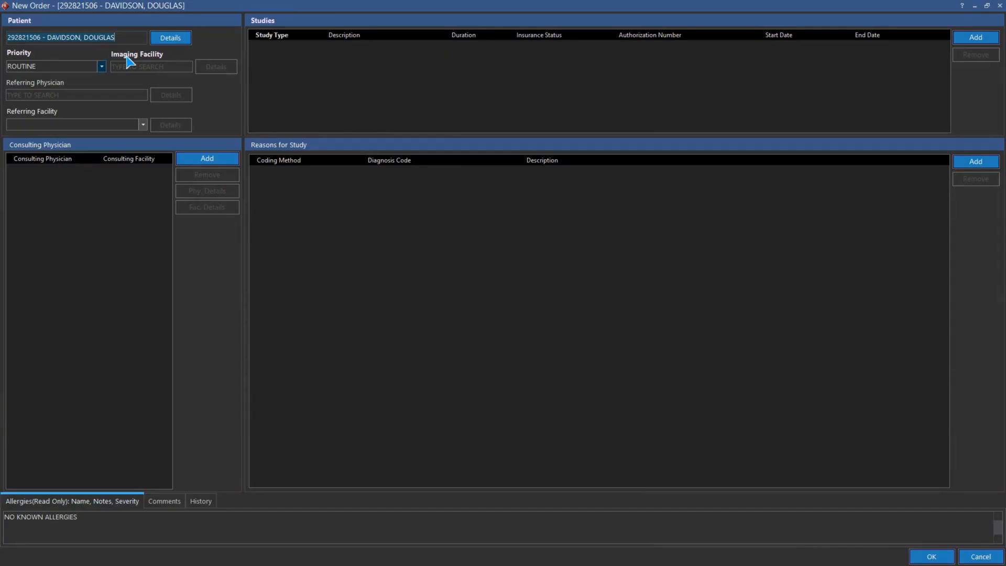
{"action": "left_click", "coordinate": [147, 67]}
{"action": "type", "text": "DEM"}
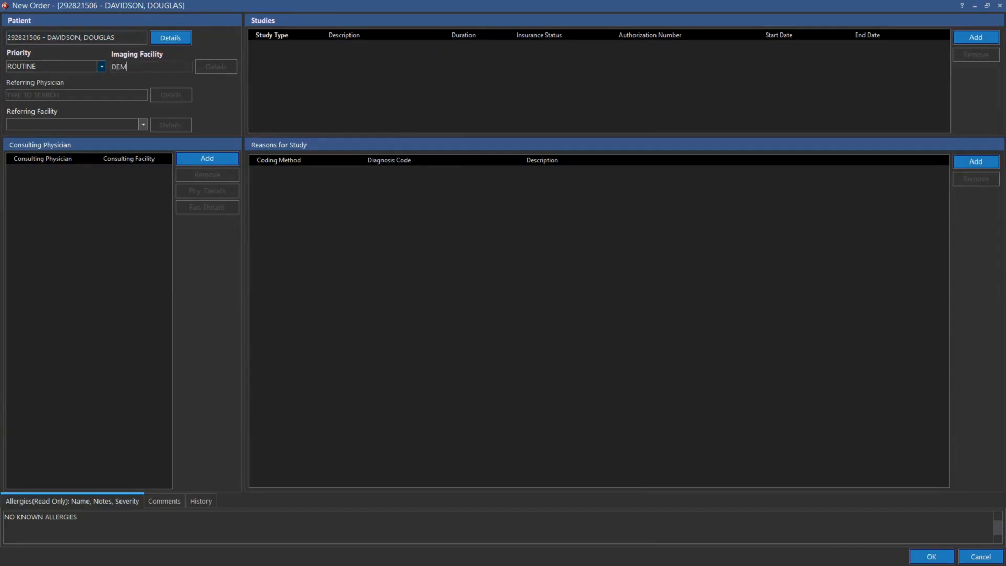
{"action": "type", "text": "O"}
{"action": "left_click", "coordinate": [155, 95]}
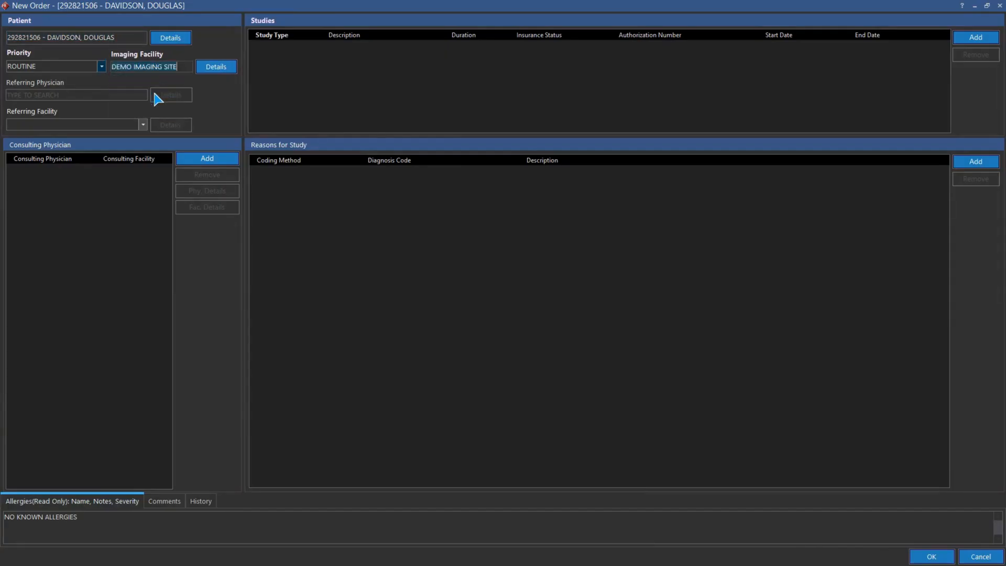
Search for DR and assign the first matching physician as the order's referring physician
{"action": "left_click", "coordinate": [74, 92]}
{"action": "type", "text": "DR"}
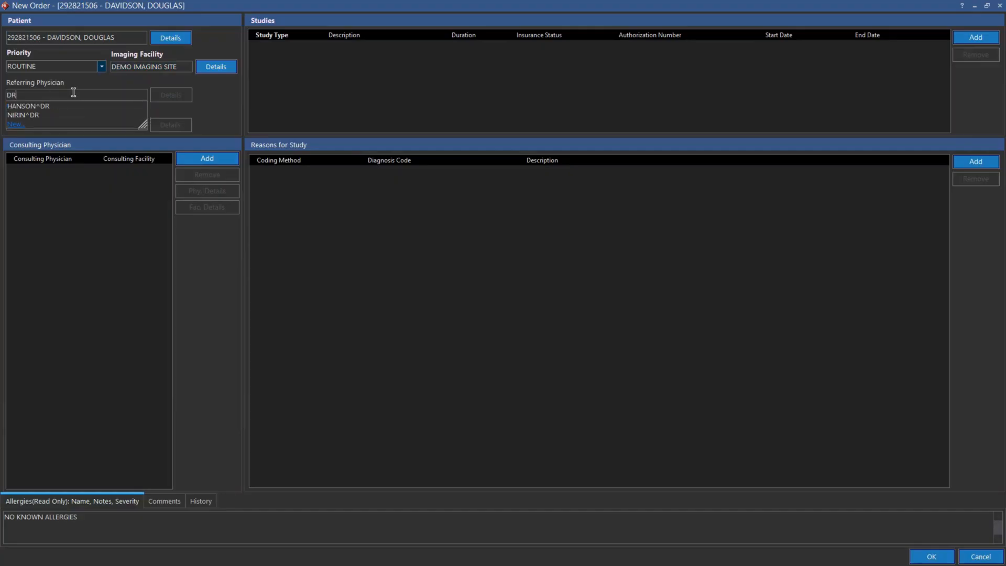
{"action": "left_click", "coordinate": [56, 107]}
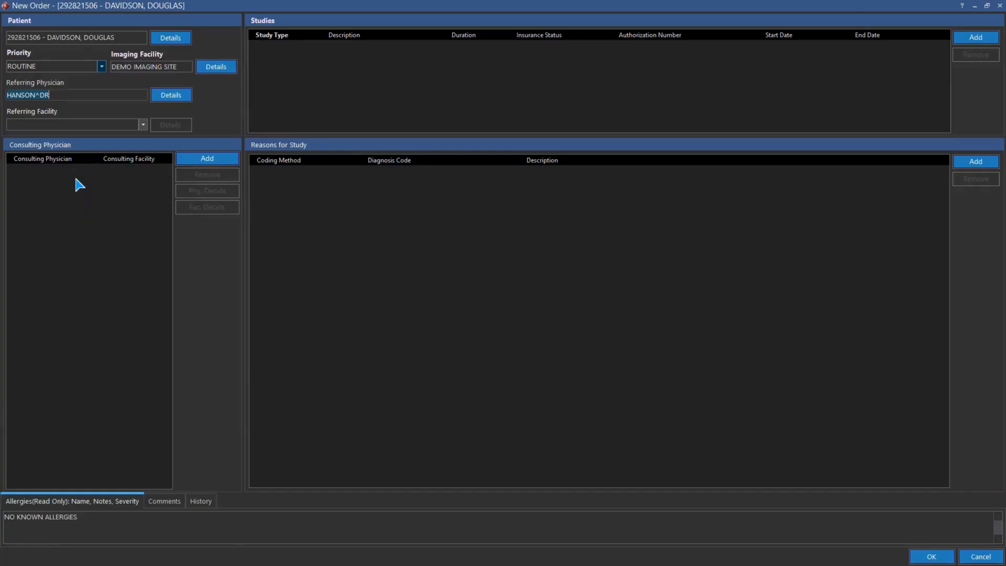
{"action": "left_click", "coordinate": [139, 193]}
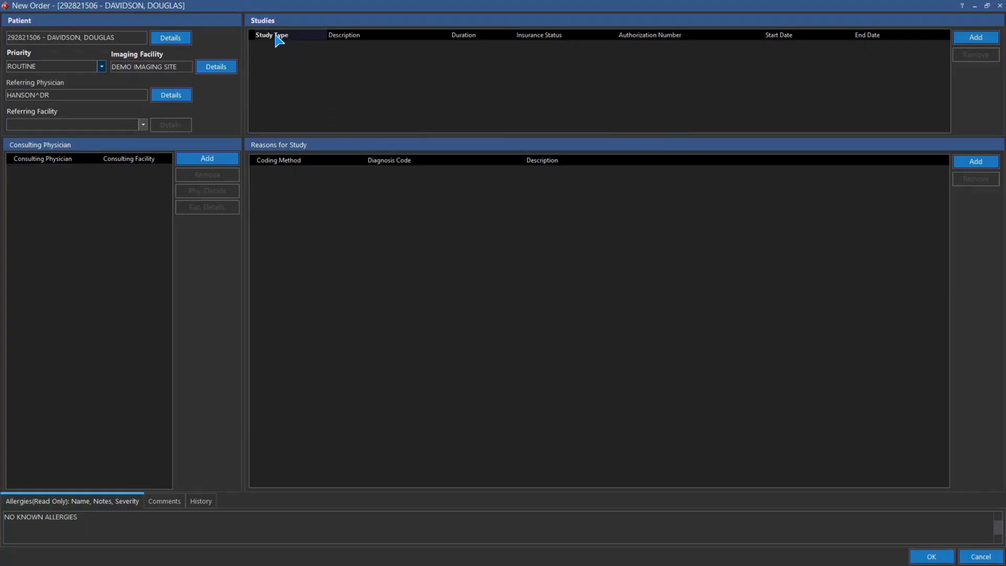
Add the CHEST AND RIBS study (30155) with start date 2025/08/11 and end date 2025/08/20, and save the order
{"action": "left_click", "coordinate": [972, 38]}
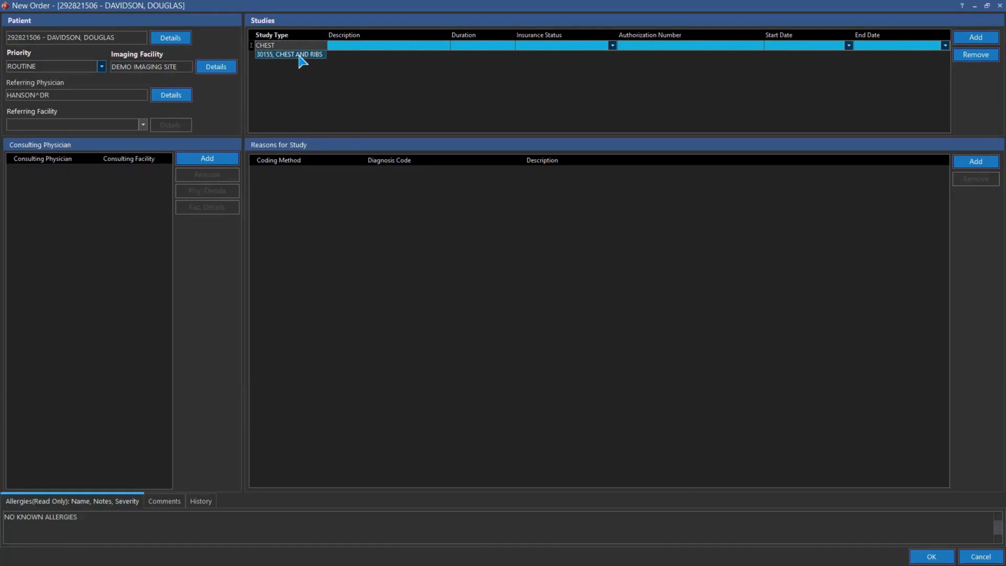
{"action": "left_click", "coordinate": [299, 55]}
{"action": "left_click", "coordinate": [848, 45]}
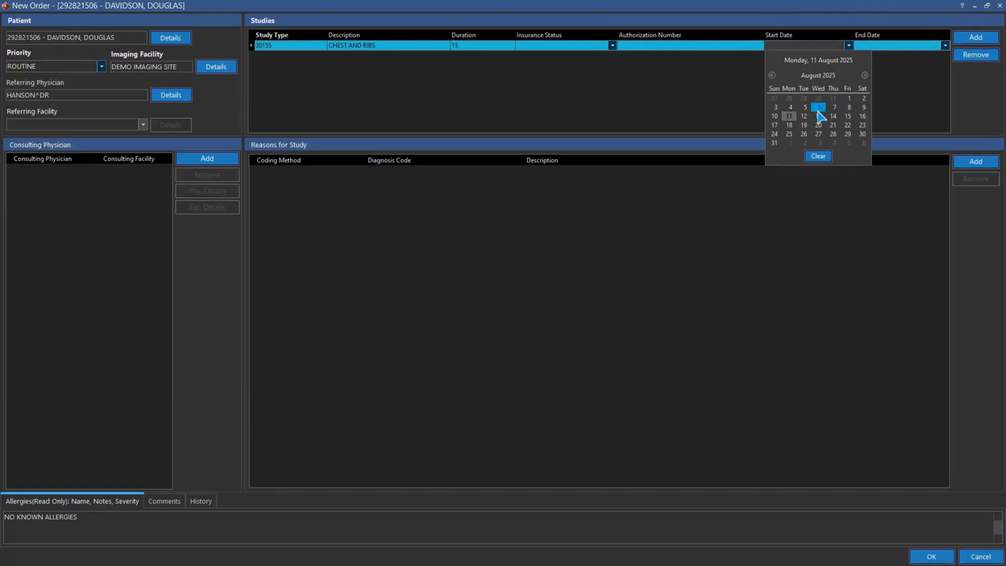
{"action": "left_click", "coordinate": [790, 117]}
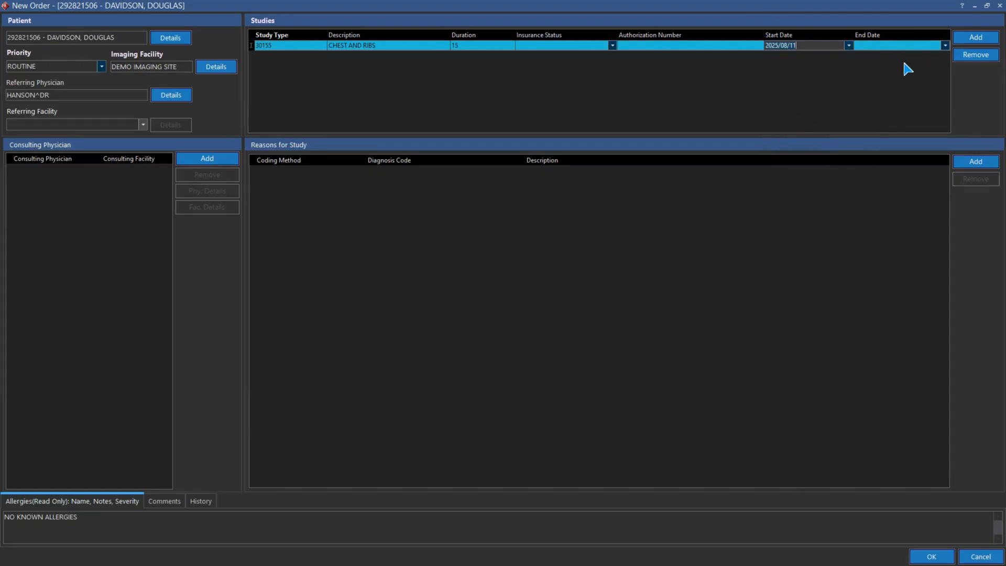
{"action": "left_click", "coordinate": [945, 45]}
{"action": "left_click", "coordinate": [908, 125]}
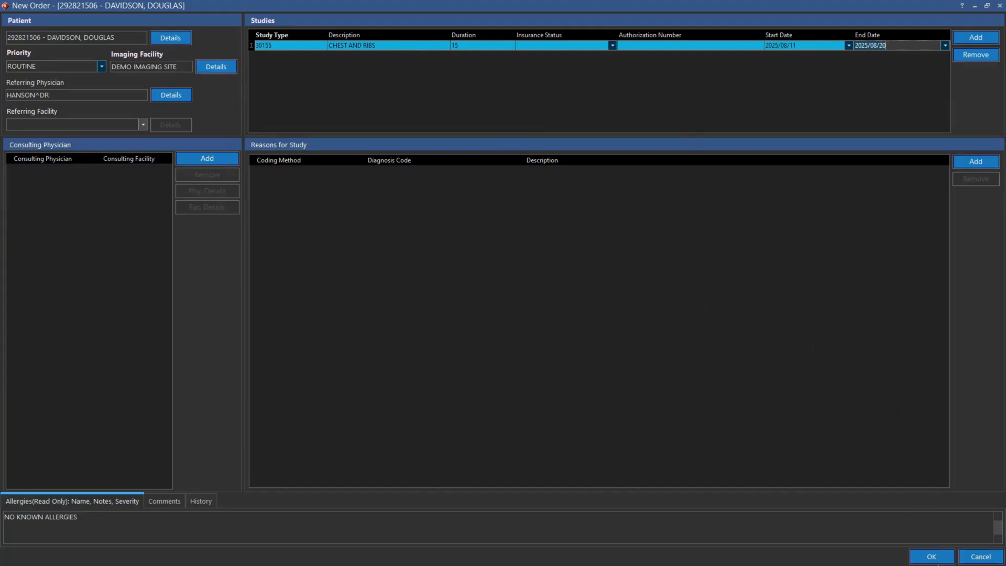
{"action": "left_click", "coordinate": [931, 557]}
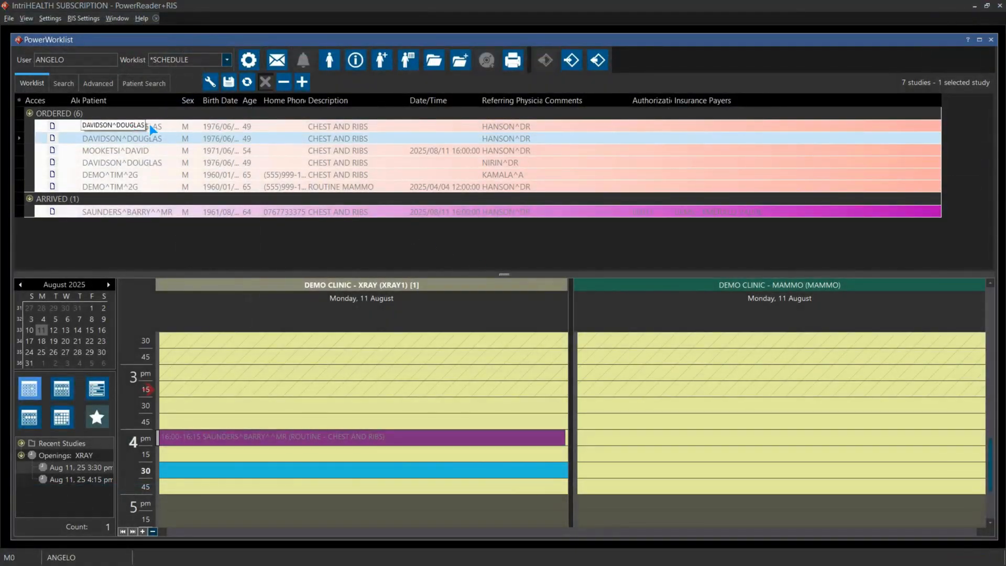
Schedule the first newly ordered CHEST AND RIBS study on the XRAY resource for 11 August at 4:30 pm
{"action": "left_click", "coordinate": [238, 128]}
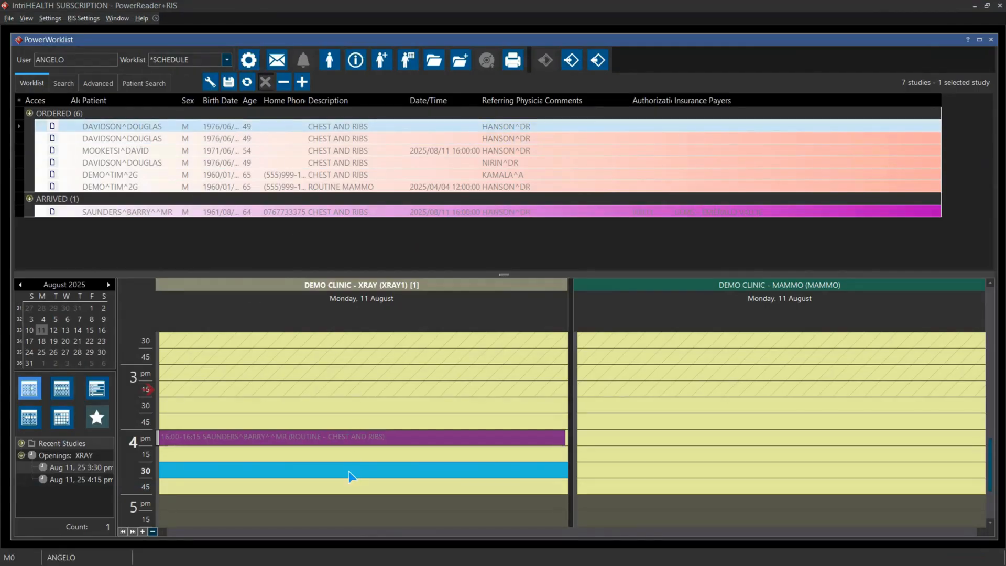
{"action": "left_click_drag", "start_coordinate": [350, 476], "coordinate": [352, 474]}
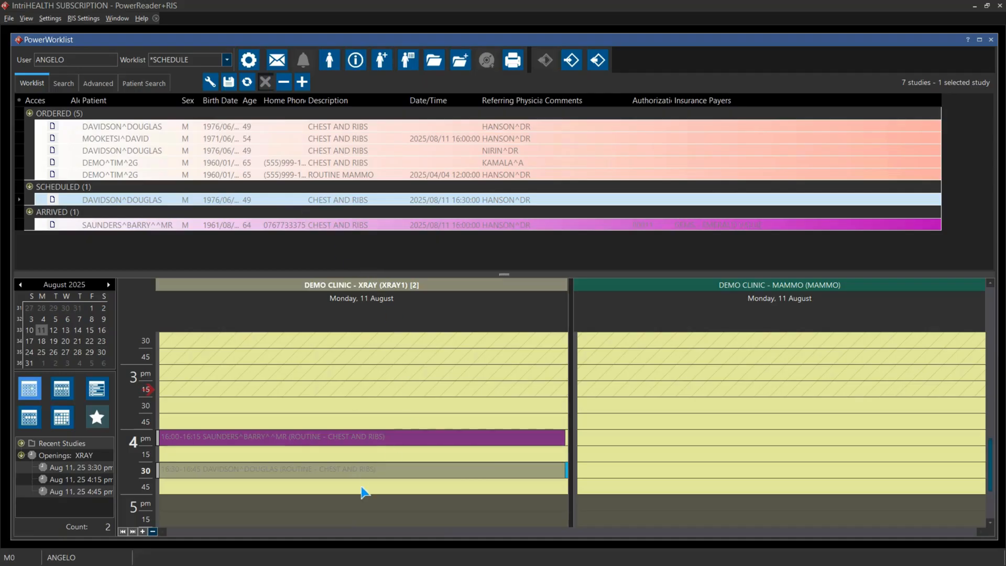
{"action": "mouse_move", "coordinate": [362, 477]}
Review the procedure codes linked to the CHEST AND RIBS study type in the RIS settings, and close the study types
{"action": "left_click", "coordinate": [84, 18]}
{"action": "left_click", "coordinate": [91, 45]}
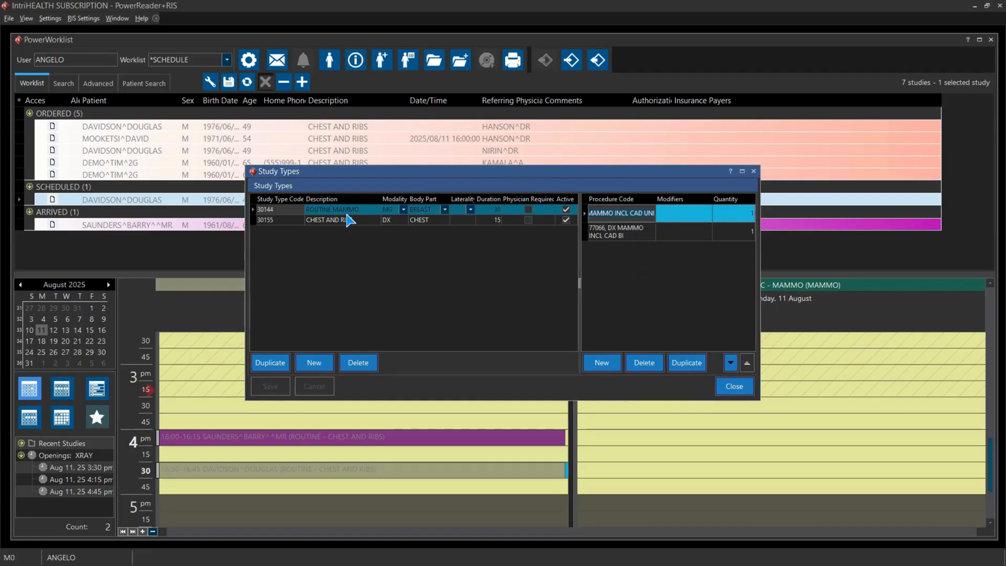
{"action": "left_click", "coordinate": [306, 221]}
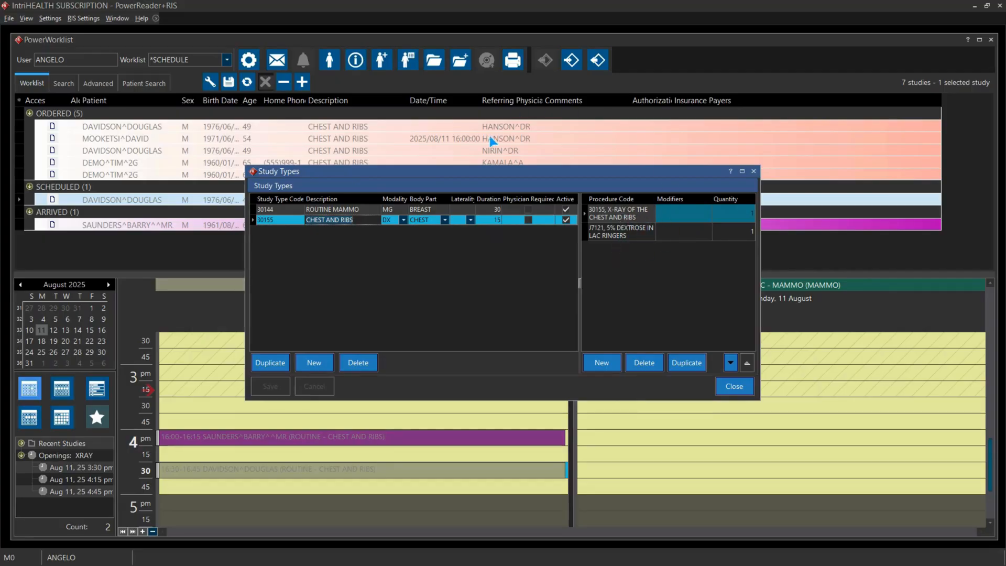
{"action": "left_click", "coordinate": [732, 385]}
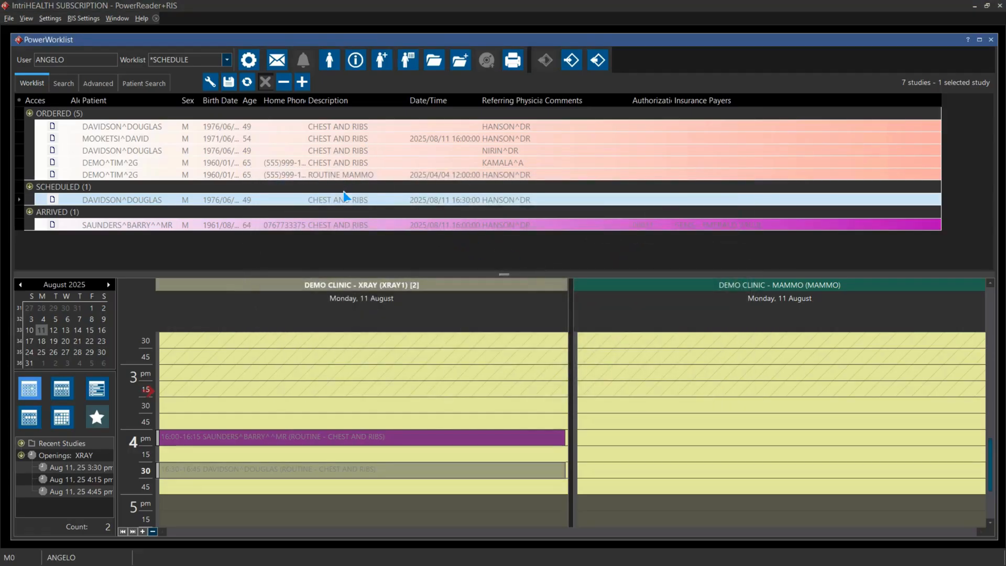
Inspect the study information of the scheduled CHEST AND RIBS study, including its procedure codes, and close it without changes
{"action": "right_click", "coordinate": [345, 202]}
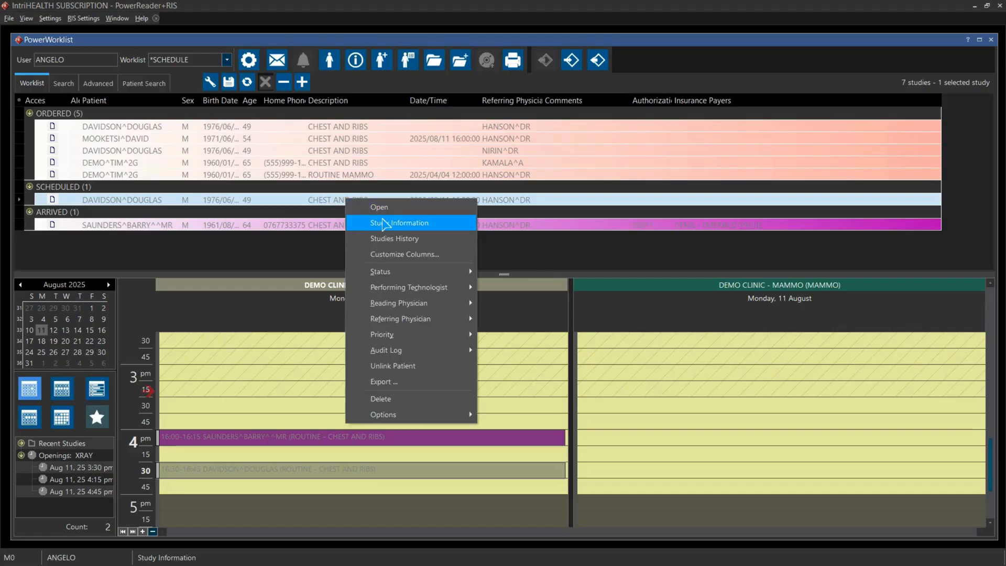
{"action": "left_click", "coordinate": [382, 222]}
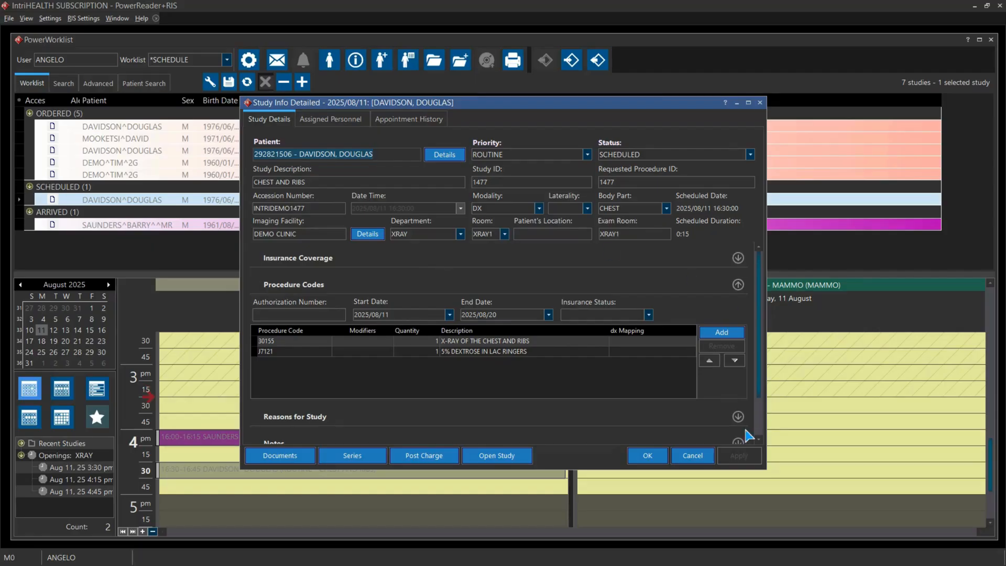
{"action": "left_click", "coordinate": [700, 456]}
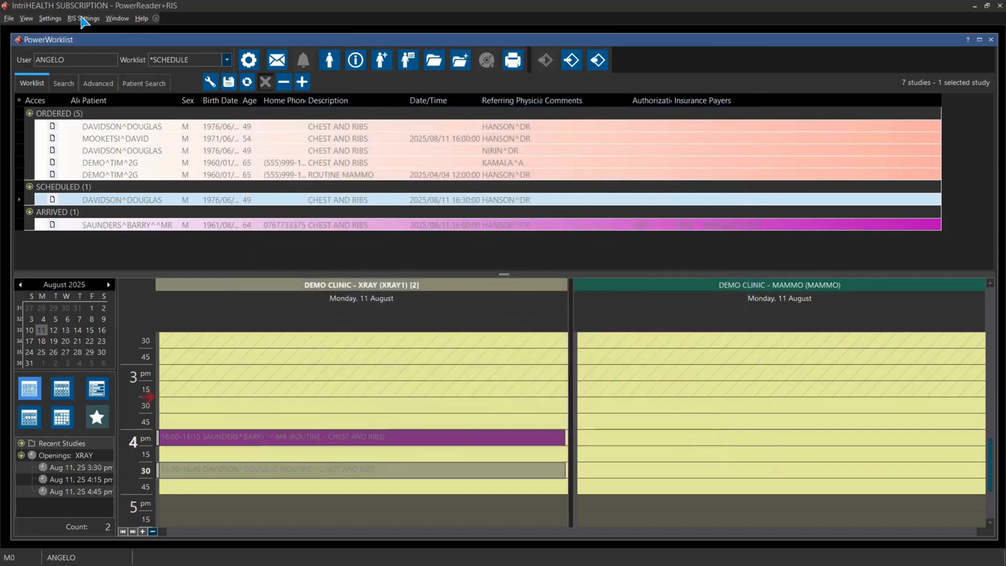
{"action": "left_click", "coordinate": [83, 19]}
{"action": "left_click", "coordinate": [108, 57]}
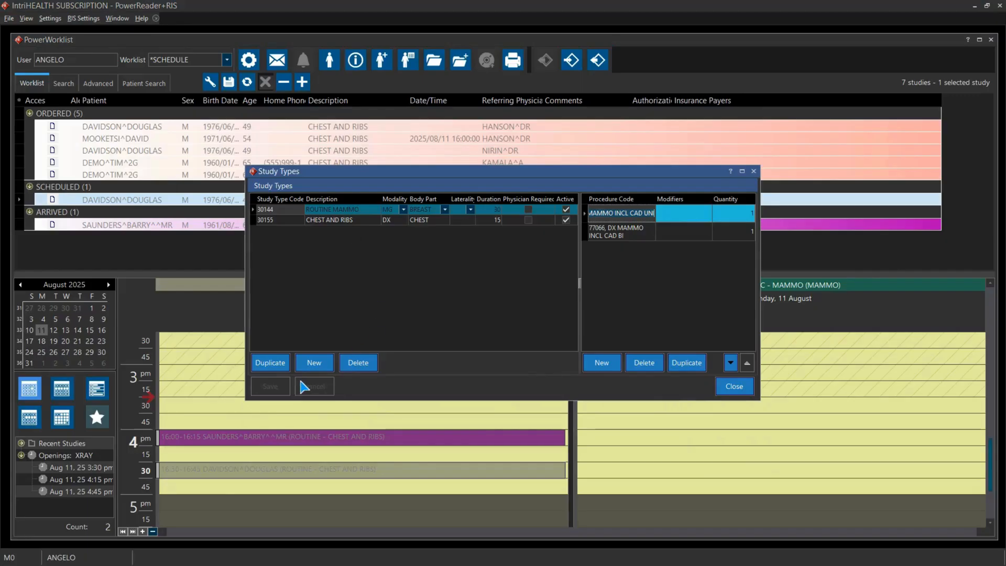
{"action": "left_click", "coordinate": [312, 362]}
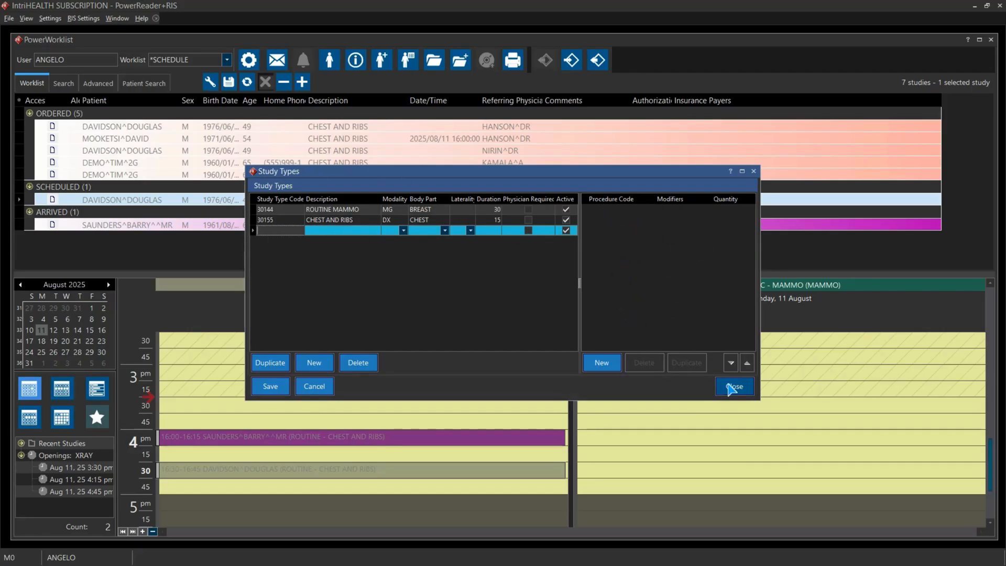
{"action": "left_click", "coordinate": [734, 387]}
{"action": "left_click", "coordinate": [500, 298]}
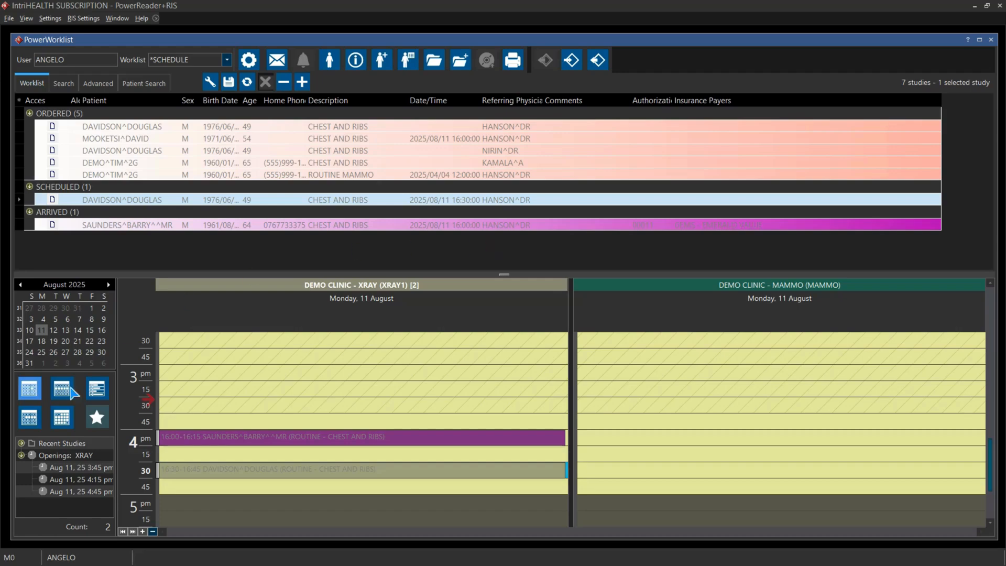
Show the calendar as a work week and move the 4:30 pm CHEST AND RIBS appointment to Tuesday, 12 August on the XRAY resource
{"action": "left_click", "coordinate": [29, 417]}
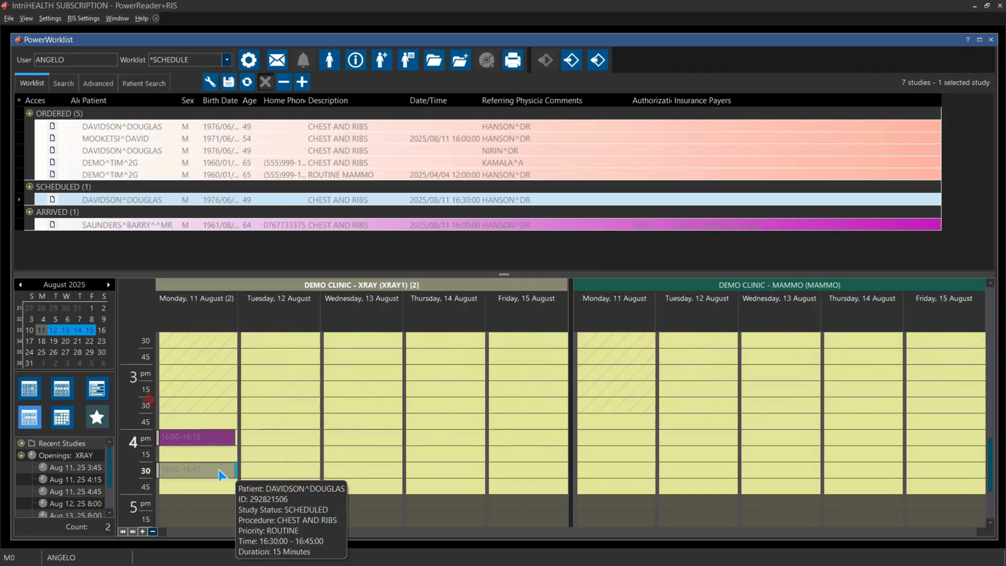
{"action": "left_click_drag", "start_coordinate": [231, 470], "coordinate": [251, 470]}
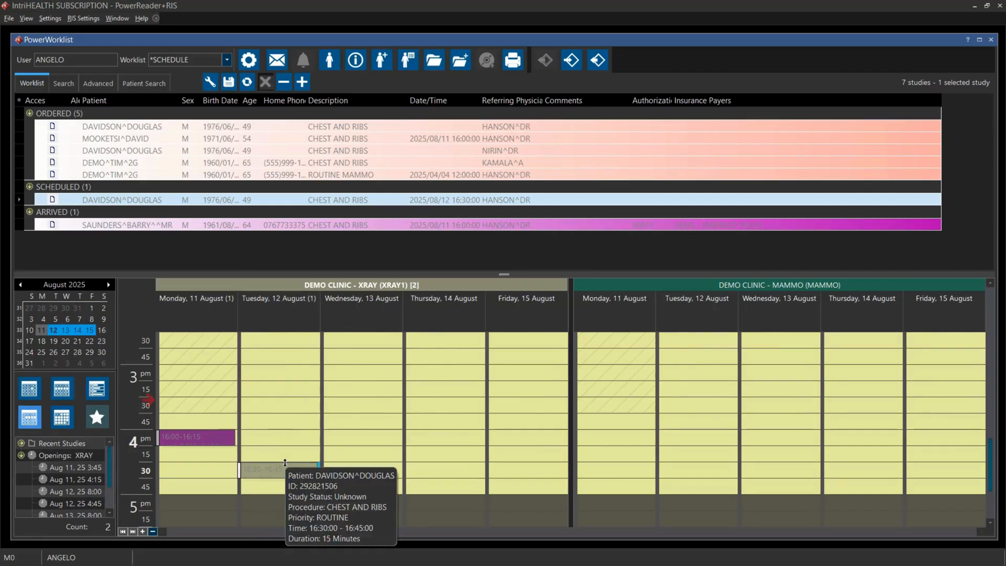
Switch to the *UPCOMING worklist and examine the status options offered for the CHEST AND RIBS study without choosing one
{"action": "left_click", "coordinate": [228, 60]}
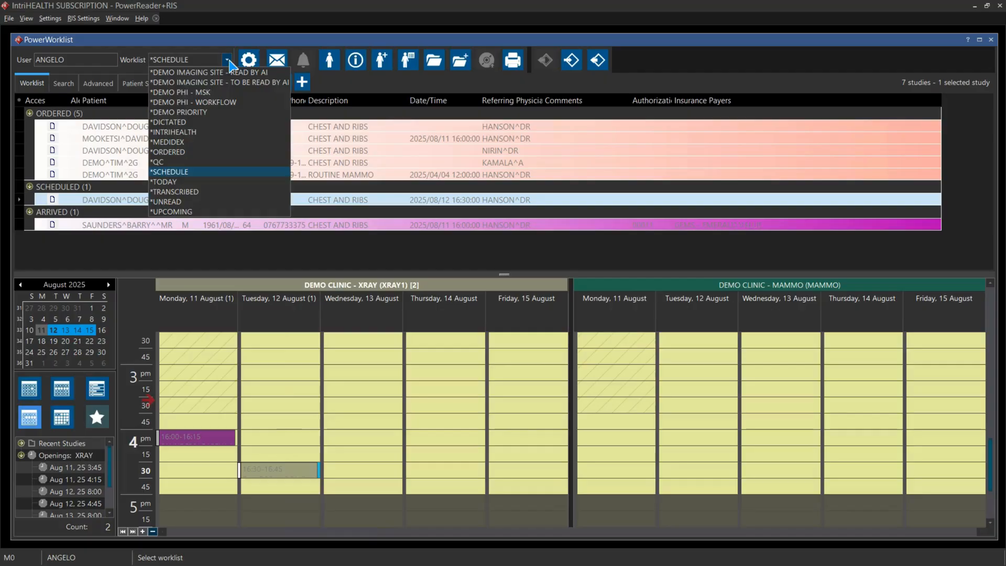
{"action": "left_click", "coordinate": [193, 212]}
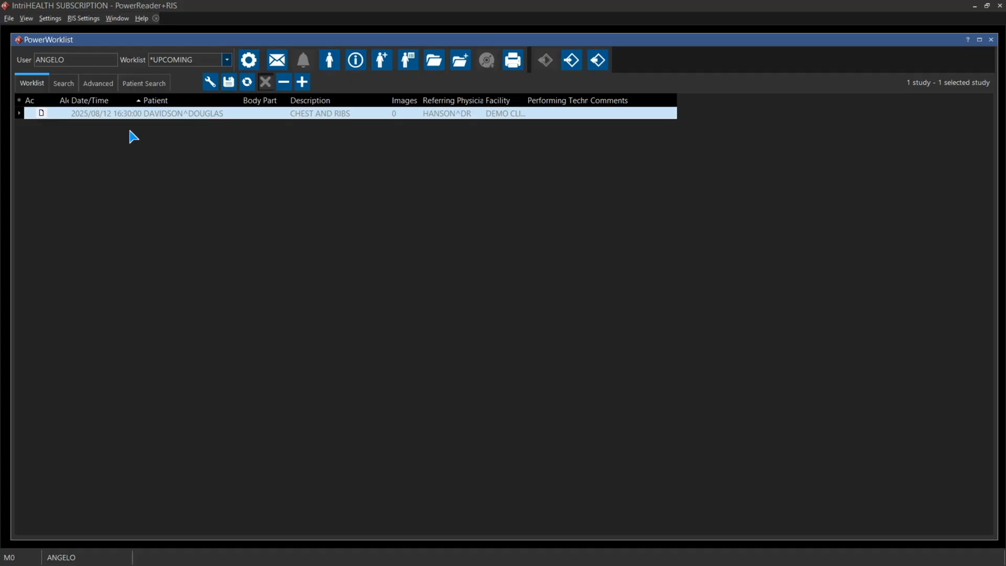
{"action": "right_click", "coordinate": [192, 113]}
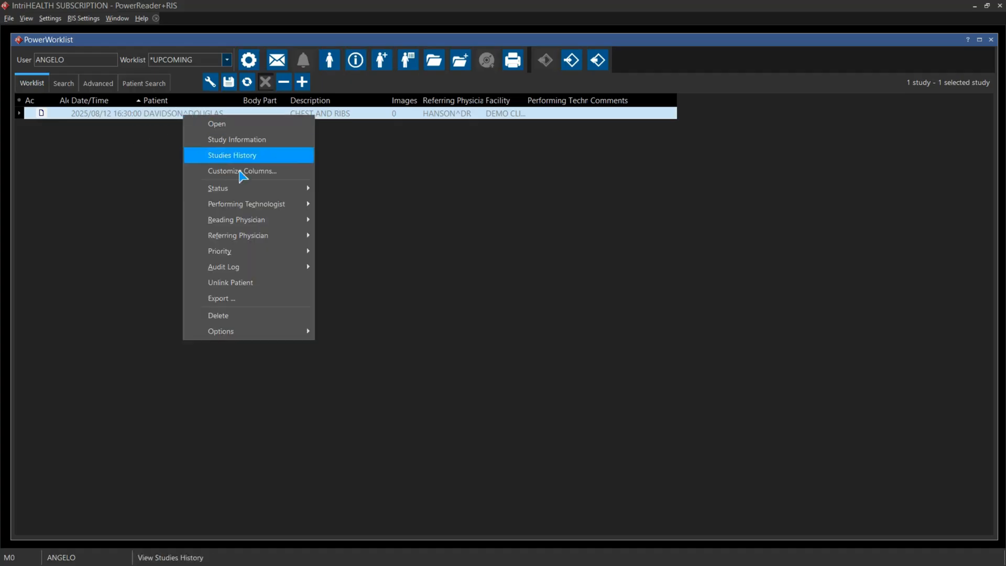
{"action": "mouse_move", "coordinate": [242, 189]}
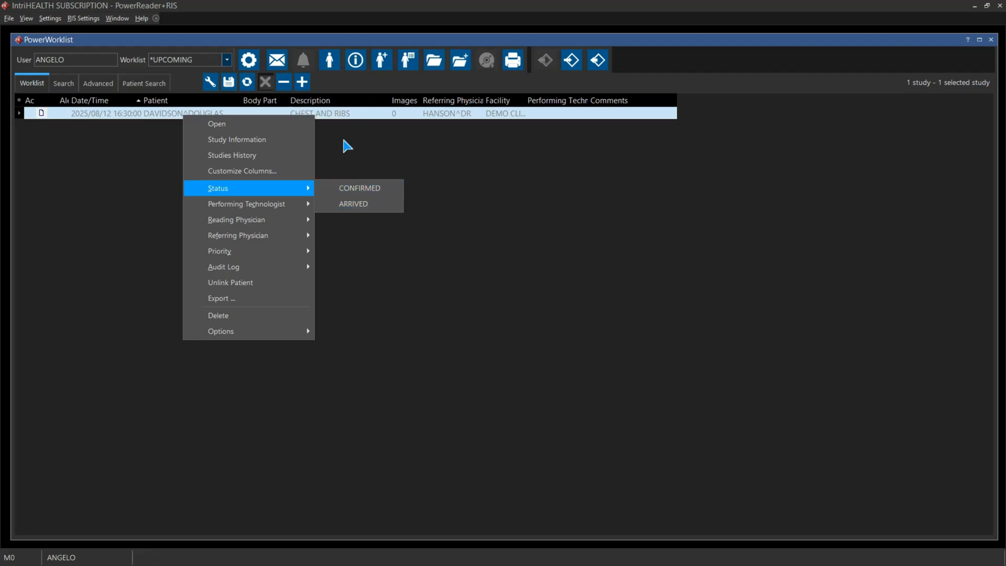
{"action": "left_click", "coordinate": [425, 141]}
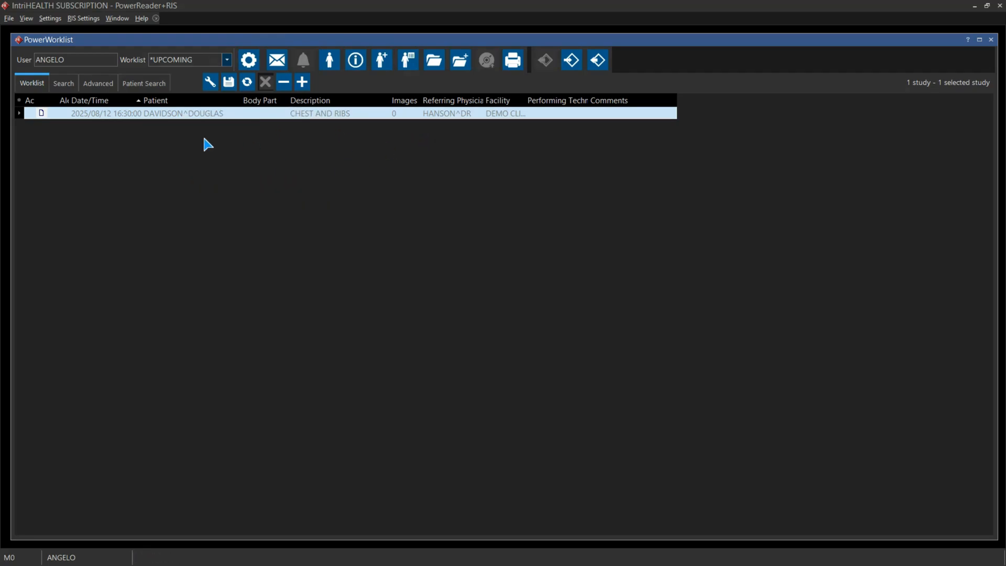